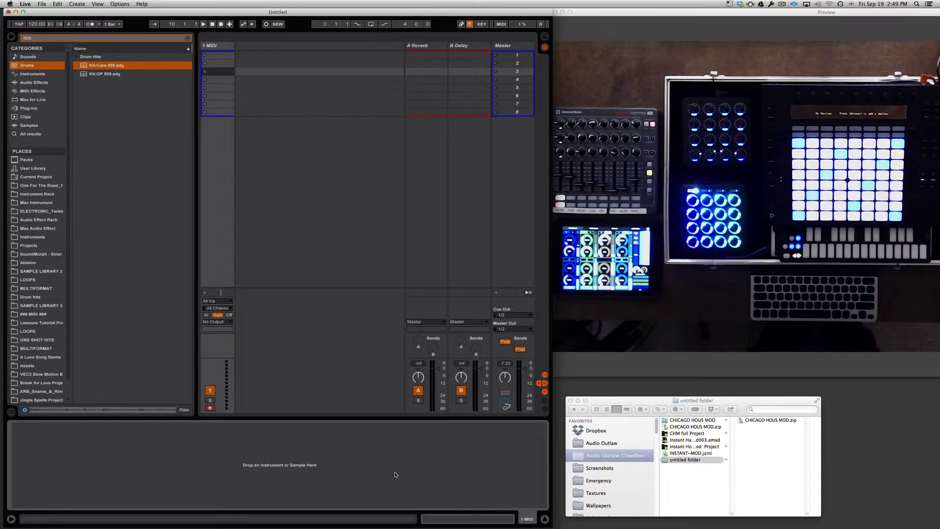
# Expand CHICAGO HOUS MOD.zip in Finder and select CHICAGO HOUS MOD.amxd in the M4L Device folder
pyautogui.click(761, 422)
pyautogui.click(761, 422)
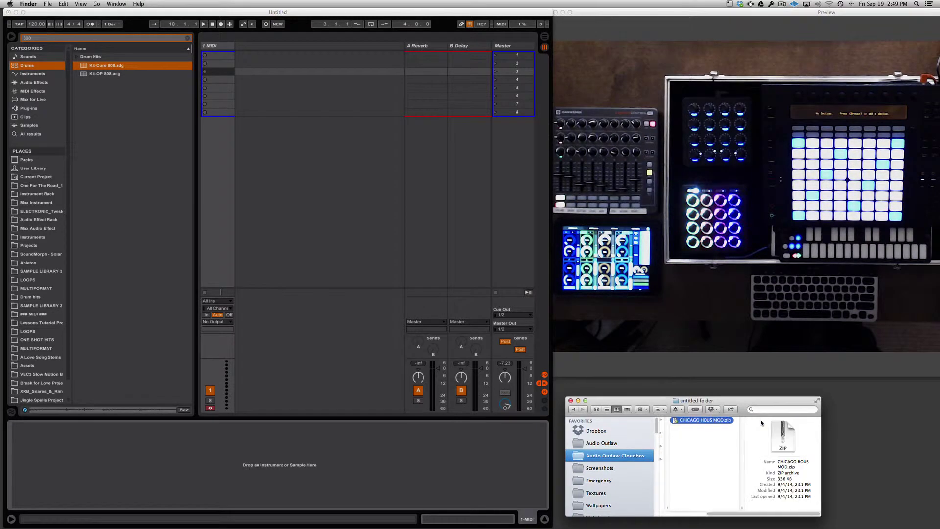
pyautogui.doubleClick(678, 423)
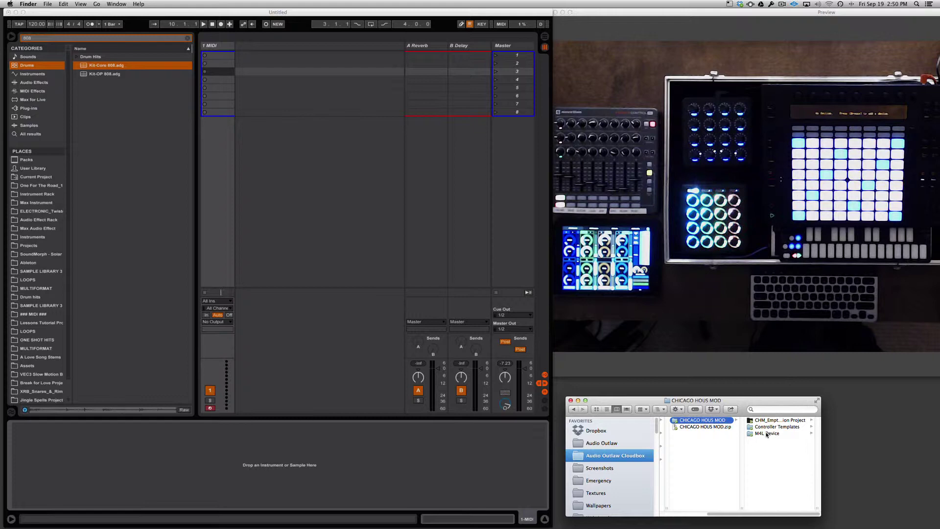
pyautogui.click(767, 433)
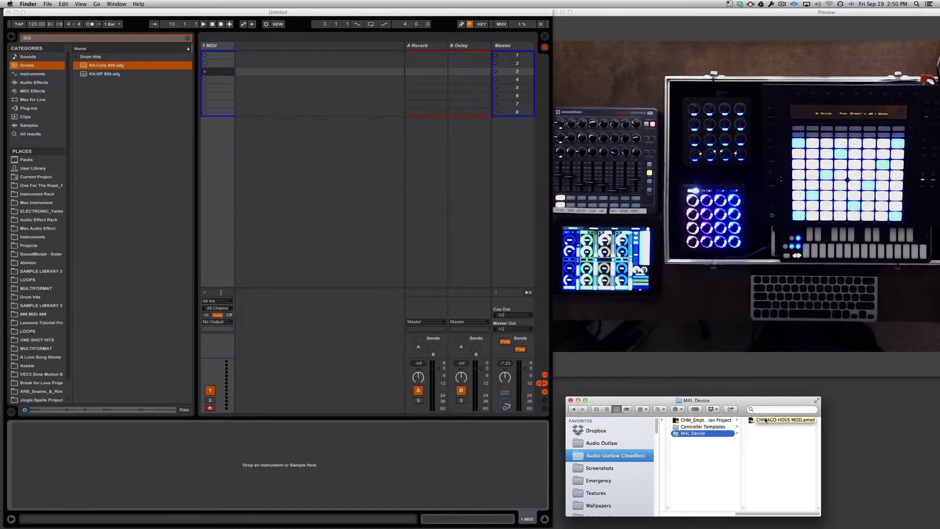
pyautogui.click(766, 420)
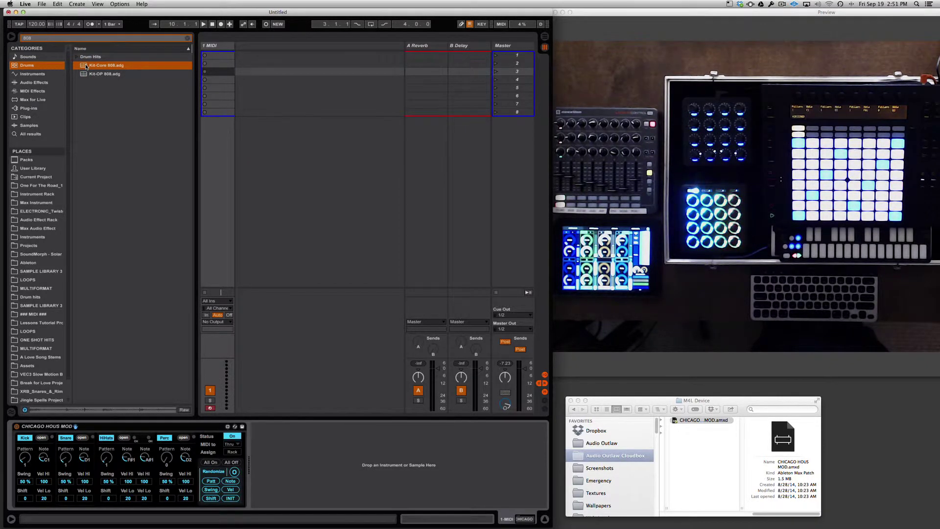
# Drag Kit-Core 808.adg from the Drums browser onto track 1, after the CHICAGO HOUS MOD device
pyautogui.moveTo(86, 67); pyautogui.dragTo(342, 457)
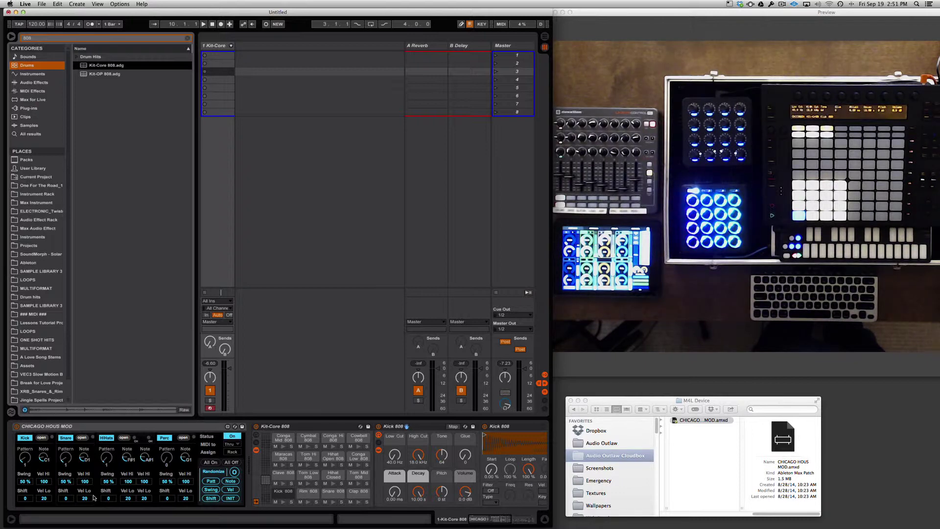
# Switch off the Snare, HiHats and Perc lanes, keep Kick on, and start playback
pyautogui.click(28, 439)
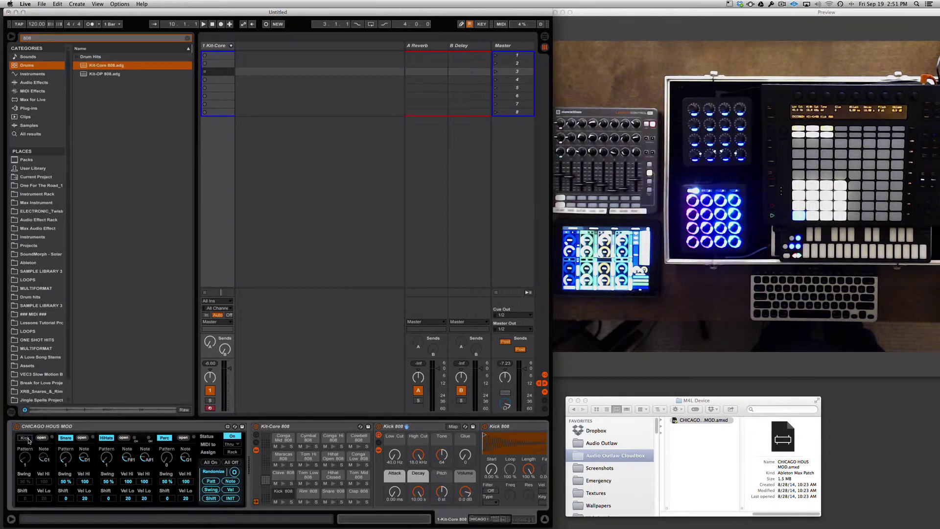
pyautogui.click(28, 439)
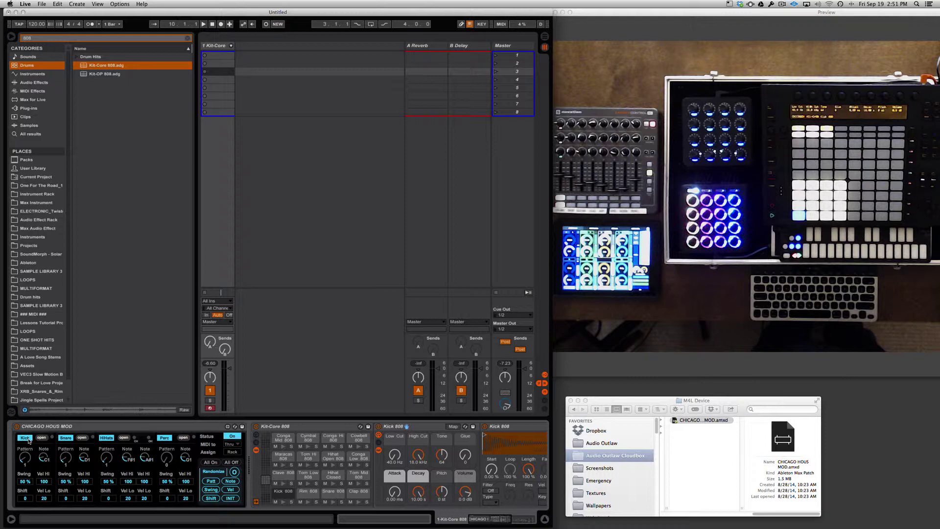
pyautogui.click(27, 439)
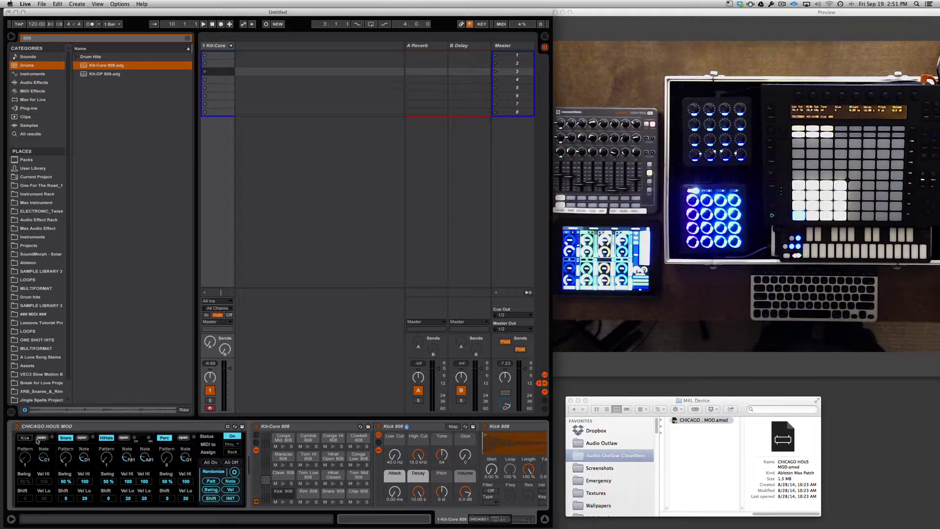
pyautogui.click(66, 438)
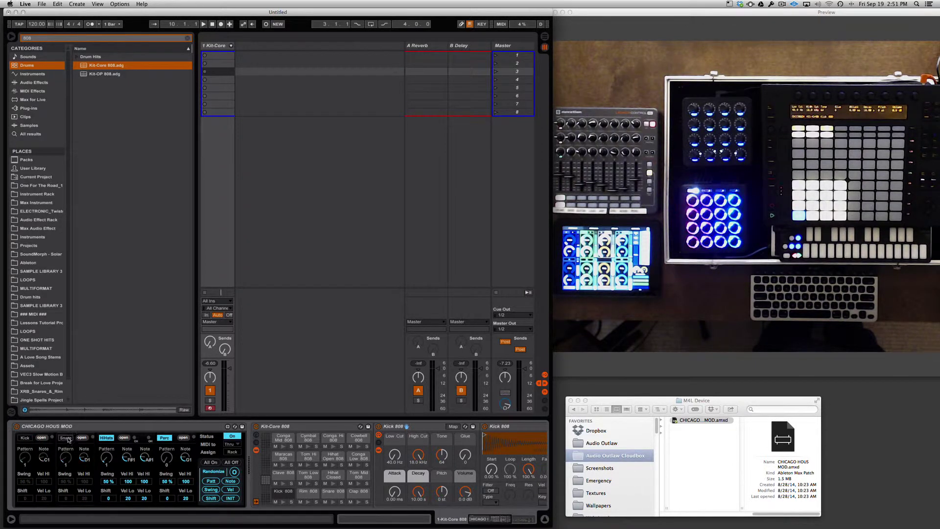
pyautogui.click(107, 438)
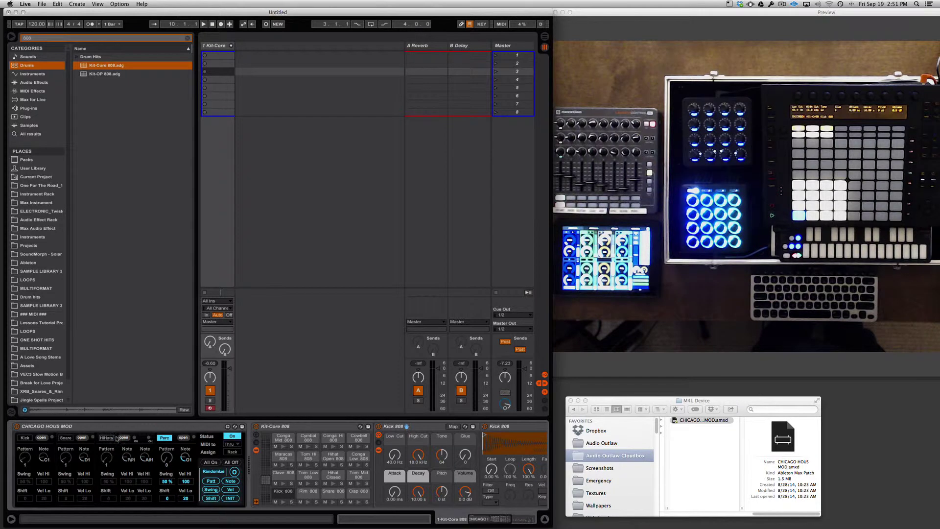
pyautogui.click(164, 438)
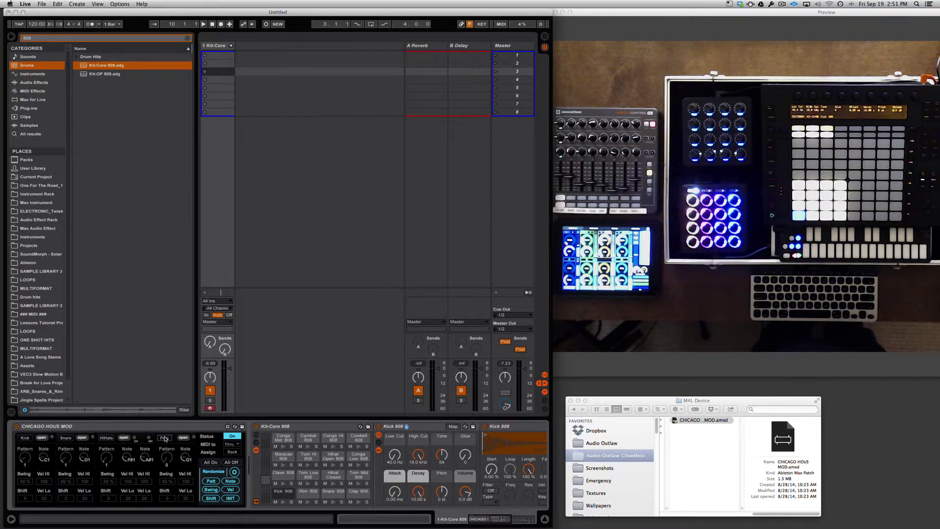
pyautogui.click(25, 439)
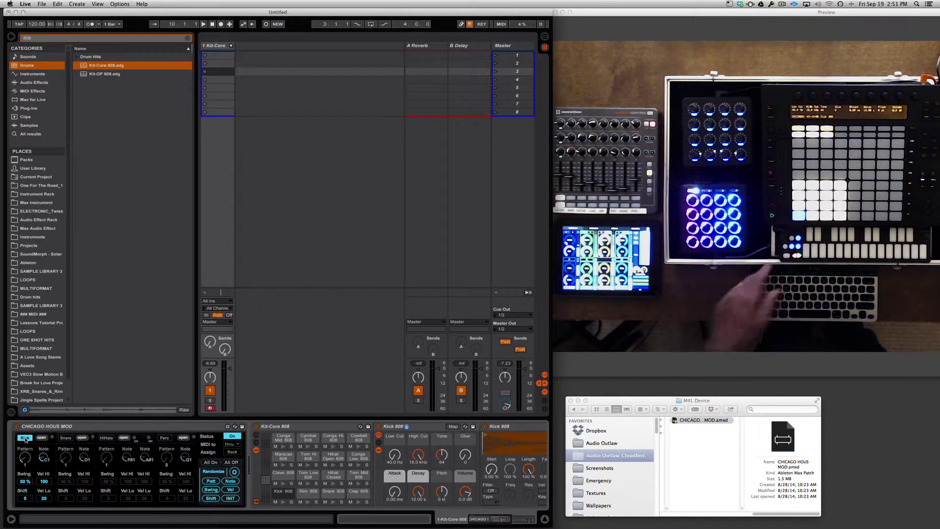
pyautogui.press('space')
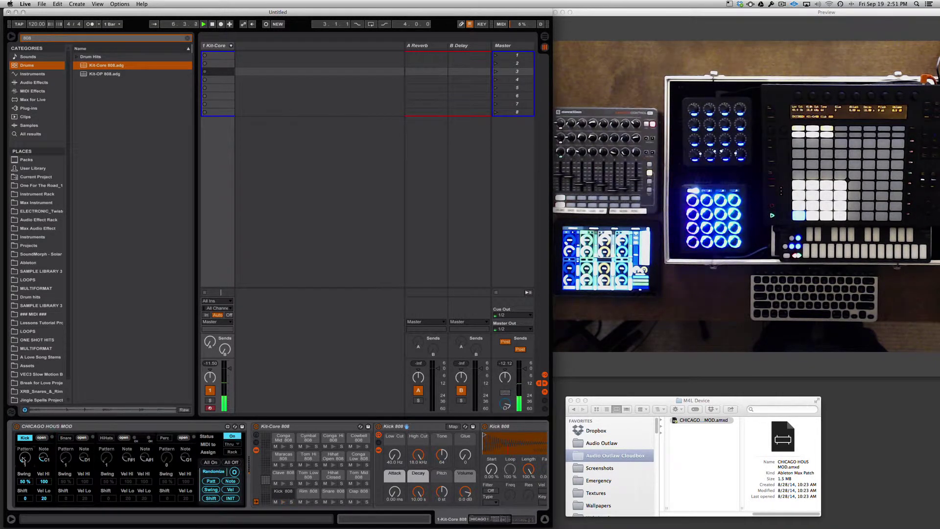
# Change the Kick step pattern, then enable the Snare lane and set it to pattern 2
pyautogui.moveTo(23, 460); pyautogui.dragTo(27, 456)
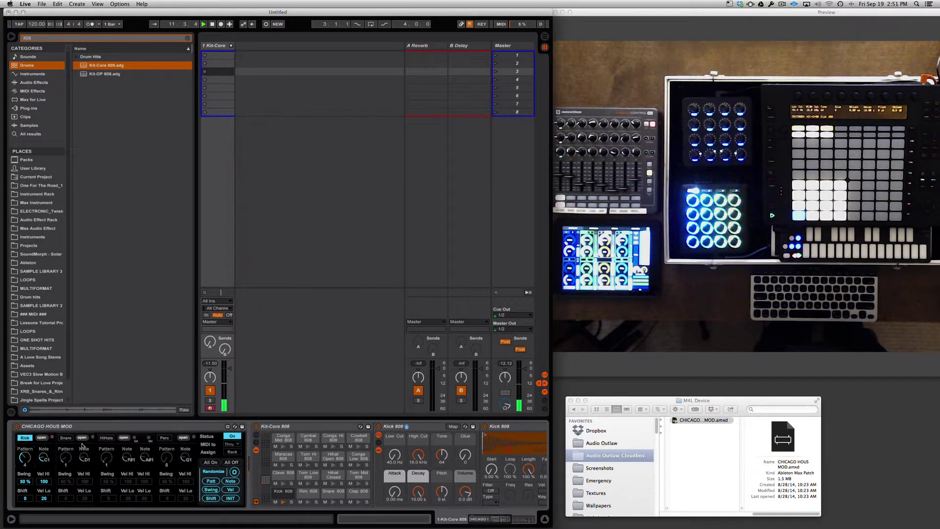
pyautogui.click(64, 438)
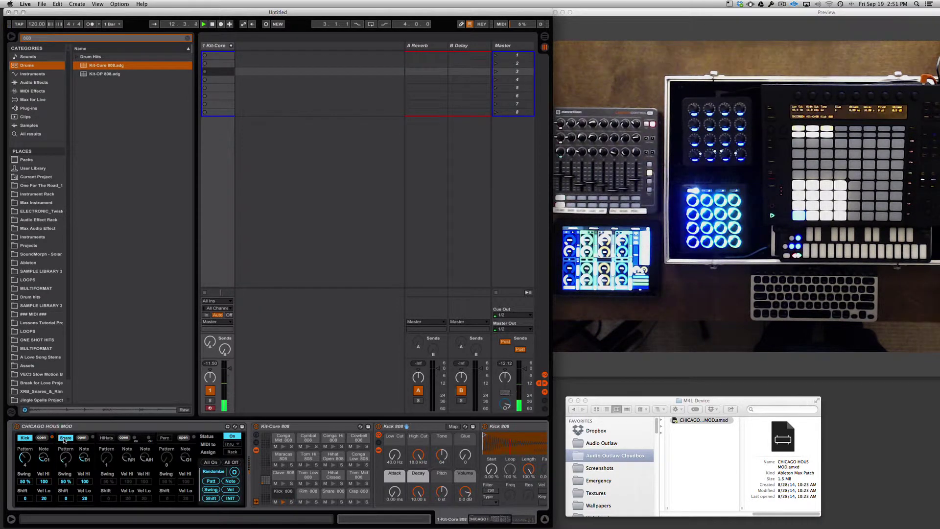
pyautogui.moveTo(67, 456); pyautogui.dragTo(67, 450)
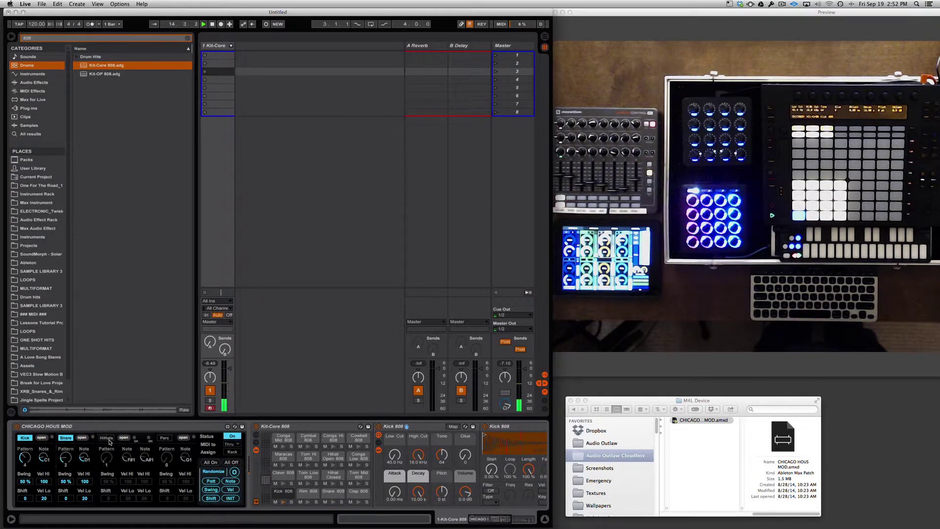
# Enable the HiHats and Perc lanes so all four lanes play
pyautogui.click(109, 439)
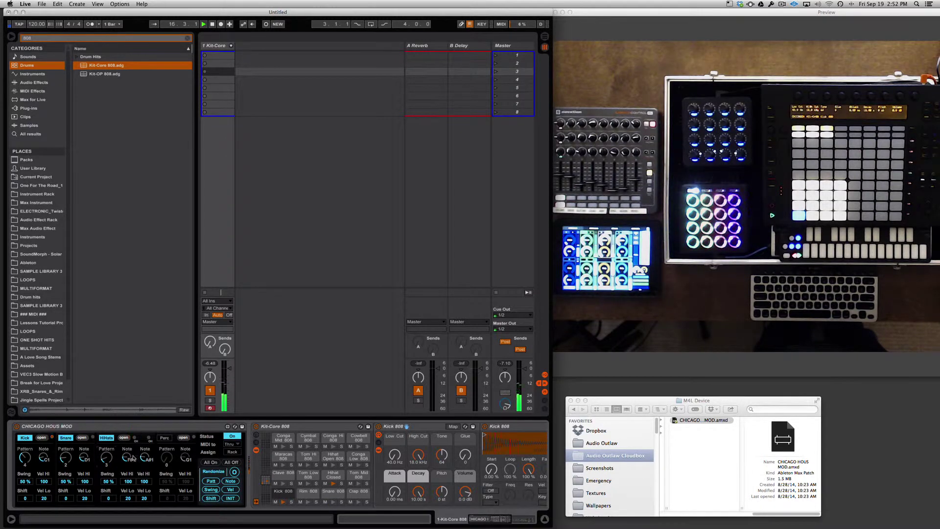
pyautogui.click(183, 438)
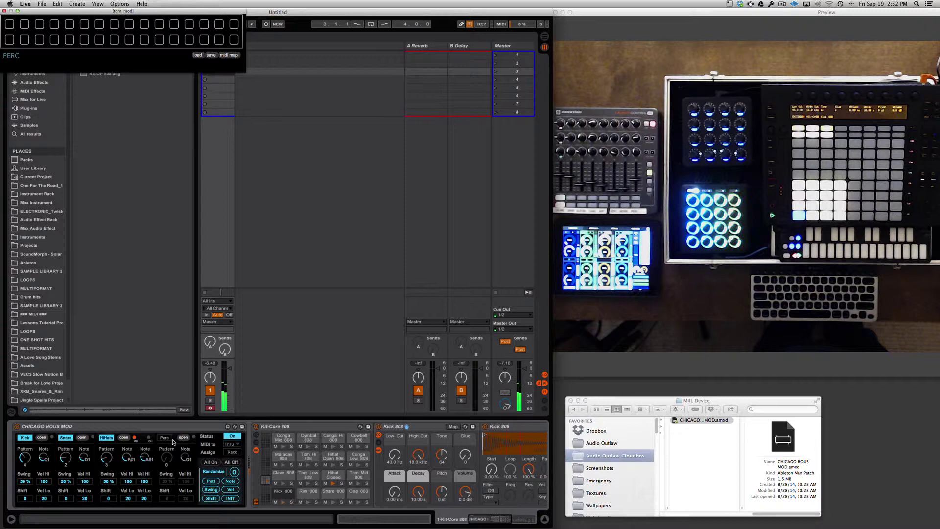
pyautogui.click(8, 11)
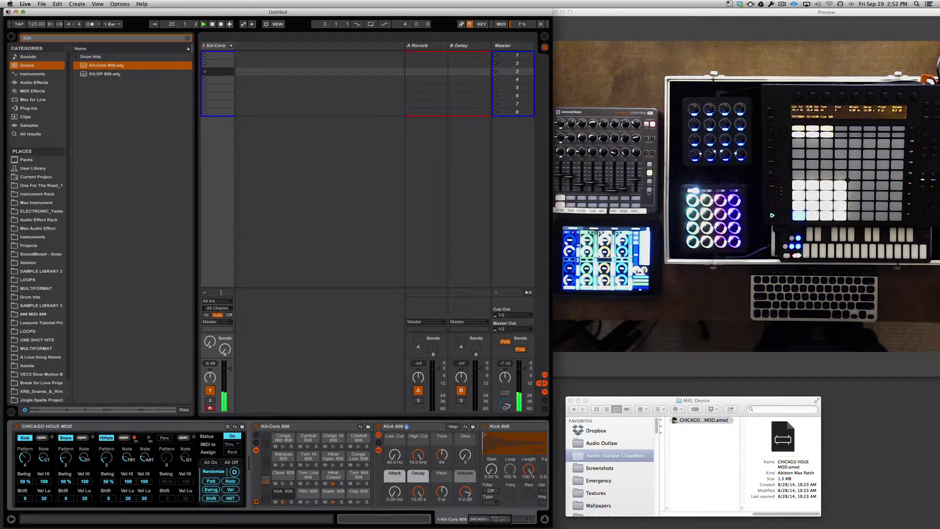
pyautogui.click(165, 437)
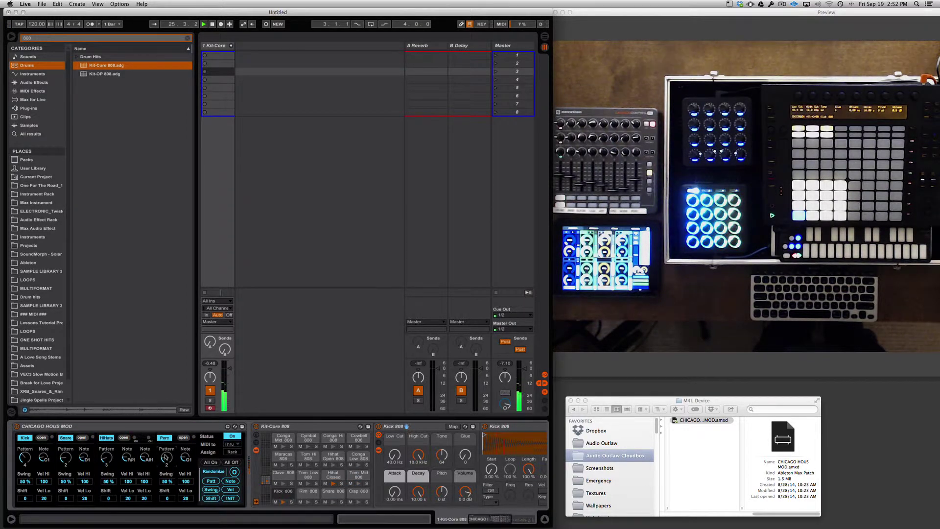
# Adjust the Perc pattern, then run Randomize Patt three times to land on patterns 3, 4, 20 and 11
pyautogui.moveTo(165, 457); pyautogui.dragTo(165, 446)
pyautogui.click(211, 483)
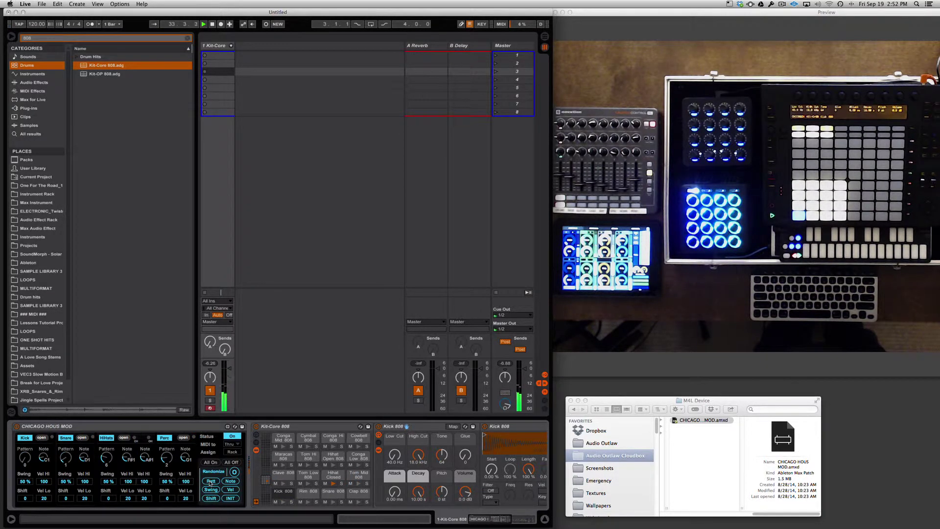
pyautogui.click(211, 482)
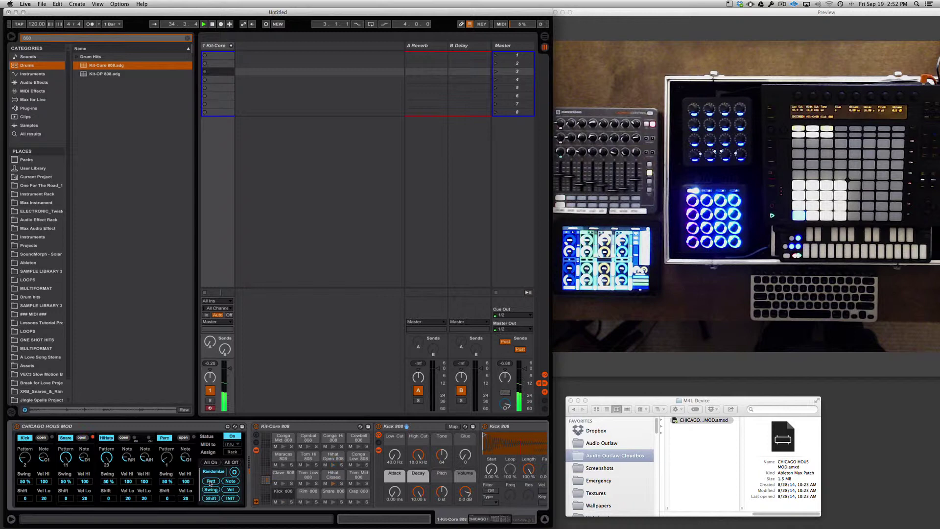
pyautogui.click(210, 482)
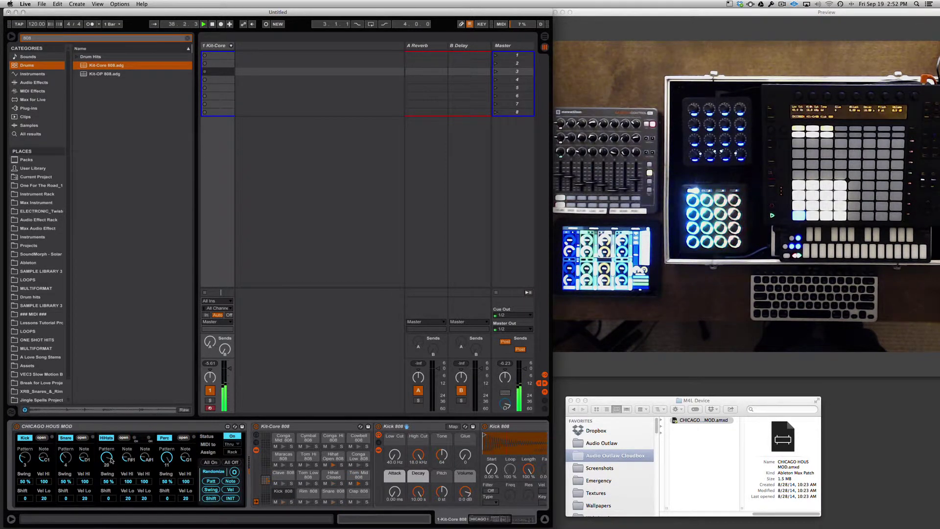
# Set the HiHats pattern to 9 and the Perc pattern to 7, and change the Kick pattern
pyautogui.moveTo(106, 457); pyautogui.dragTo(106, 460)
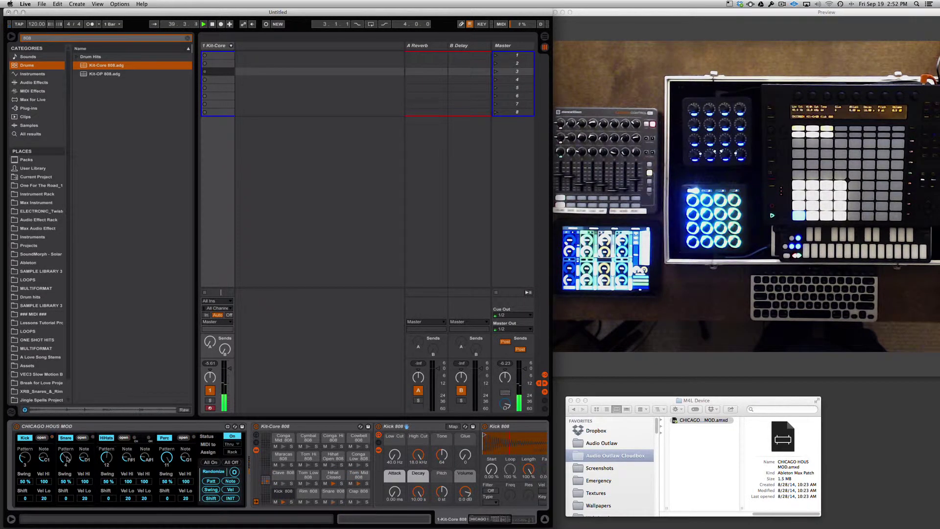
pyautogui.moveTo(28, 457); pyautogui.dragTo(28, 461)
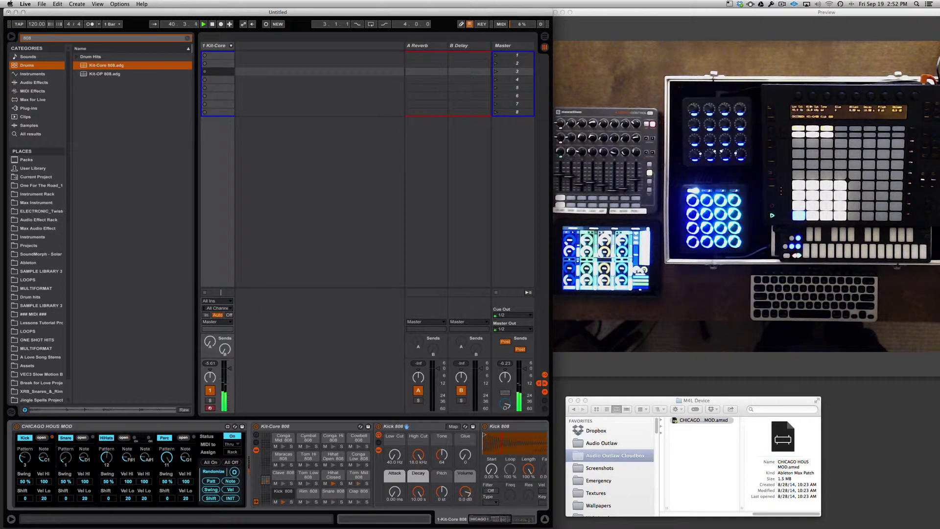
pyautogui.moveTo(107, 457); pyautogui.dragTo(107, 463)
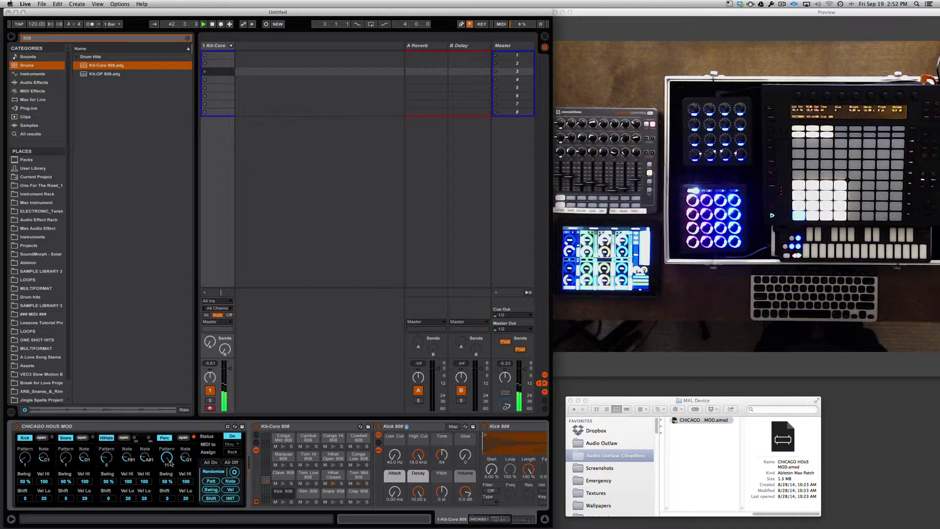
pyautogui.moveTo(167, 459); pyautogui.dragTo(167, 465)
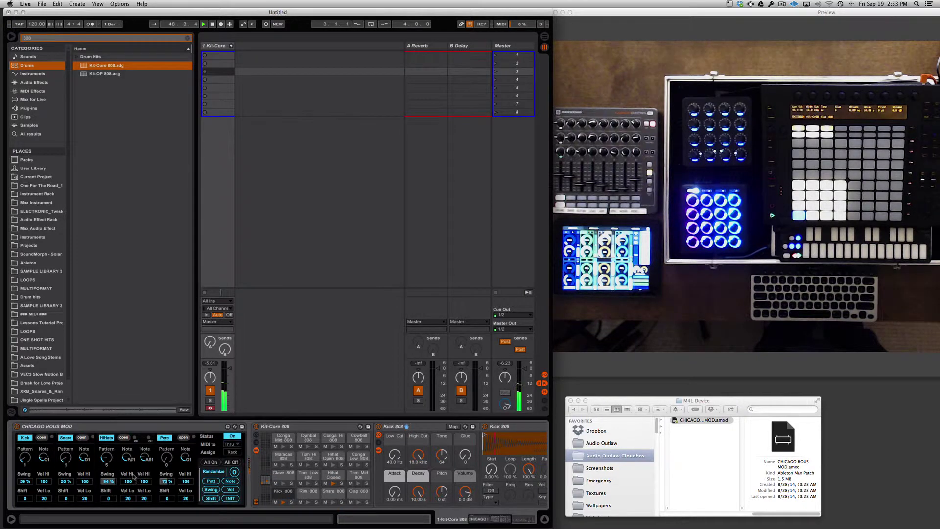
# Raise Snare swing to 59%, shift the Snare by 7 steps, and raise Perc Vel Lo to 38
pyautogui.moveTo(64, 484); pyautogui.dragTo(64, 478)
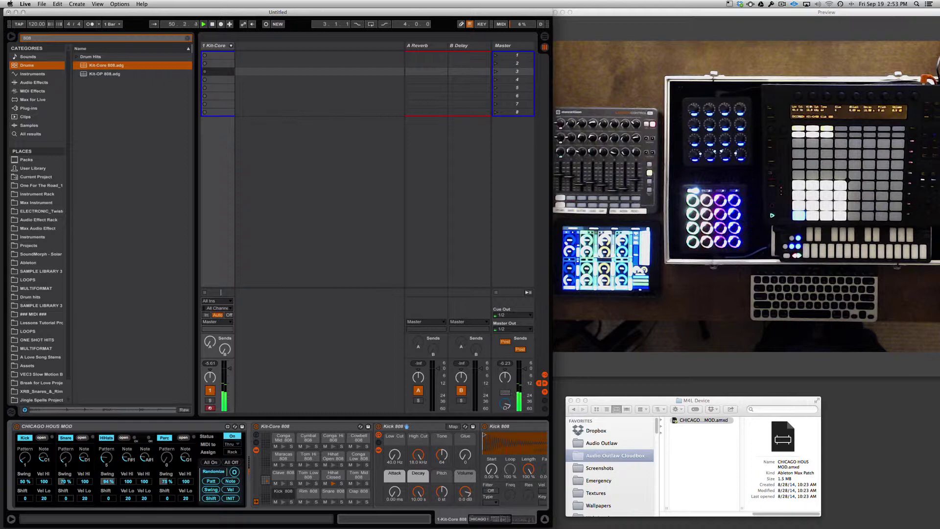
pyautogui.moveTo(65, 499); pyautogui.dragTo(65, 496)
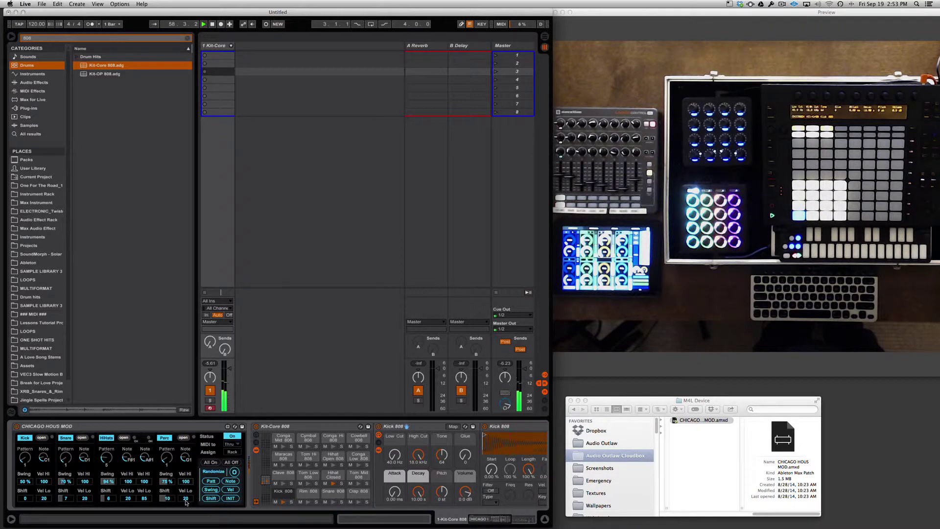
pyautogui.moveTo(185, 499); pyautogui.dragTo(189, 488)
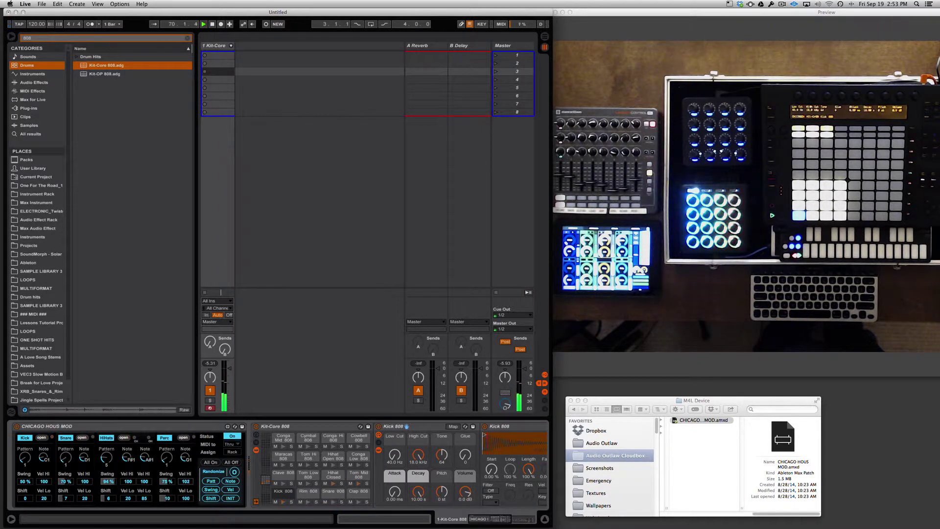
# Randomize swing, shift and velocity for all lanes, then try F#2 and return the Kick note to C1
pyautogui.click(212, 490)
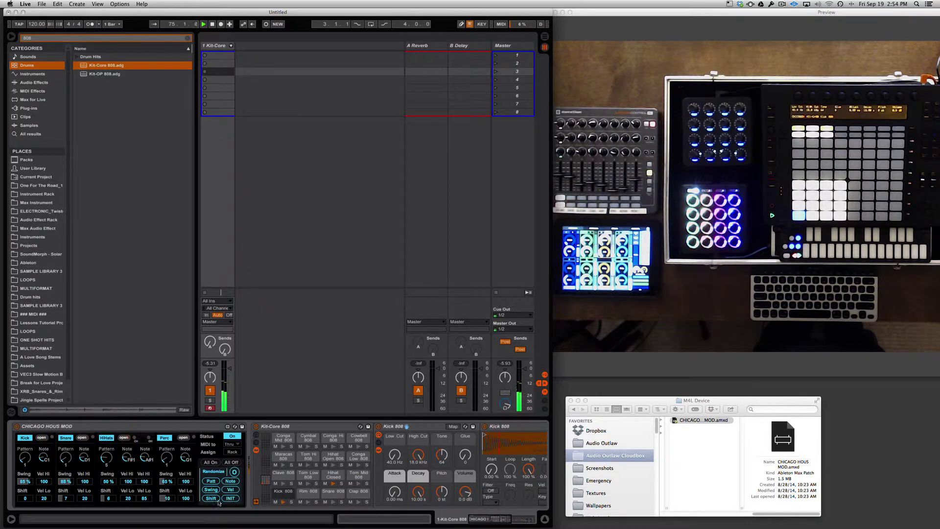
pyautogui.click(211, 498)
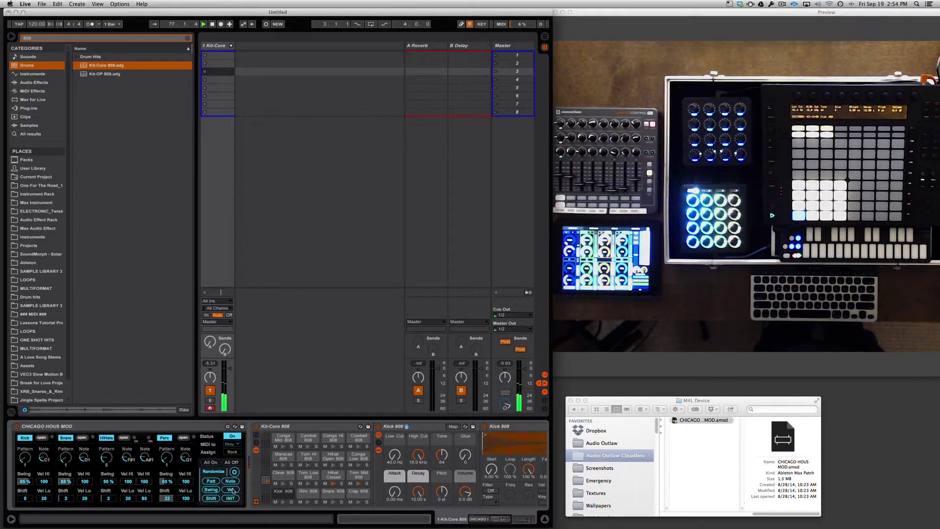
pyautogui.click(233, 490)
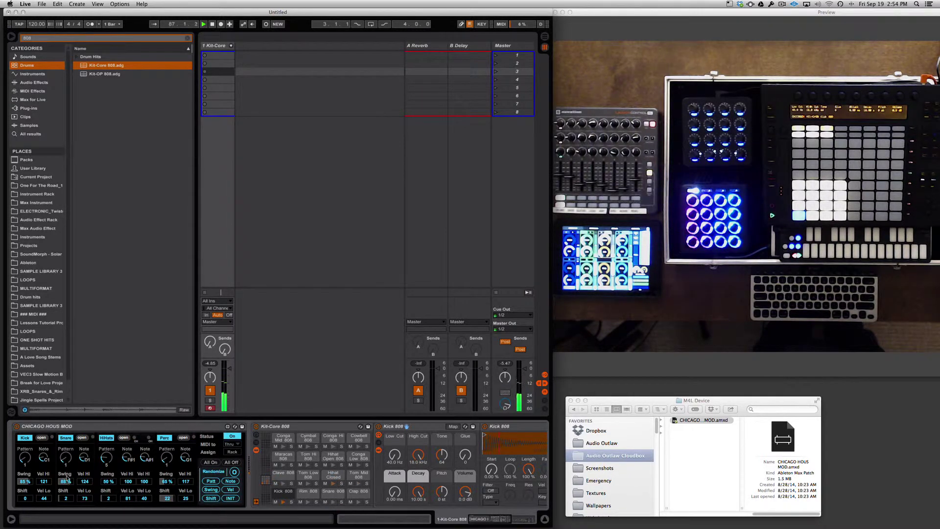
pyautogui.moveTo(41, 458); pyautogui.dragTo(42, 448)
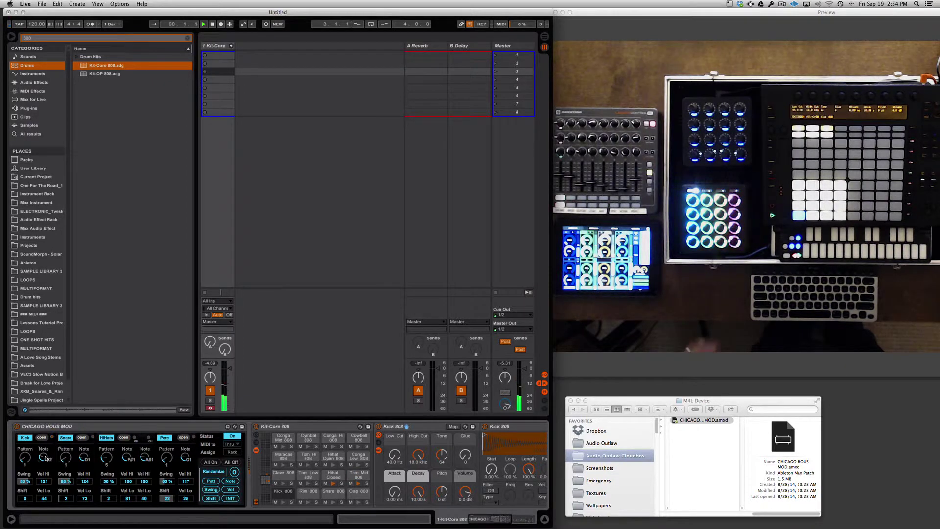
pyautogui.moveTo(45, 458); pyautogui.dragTo(46, 470)
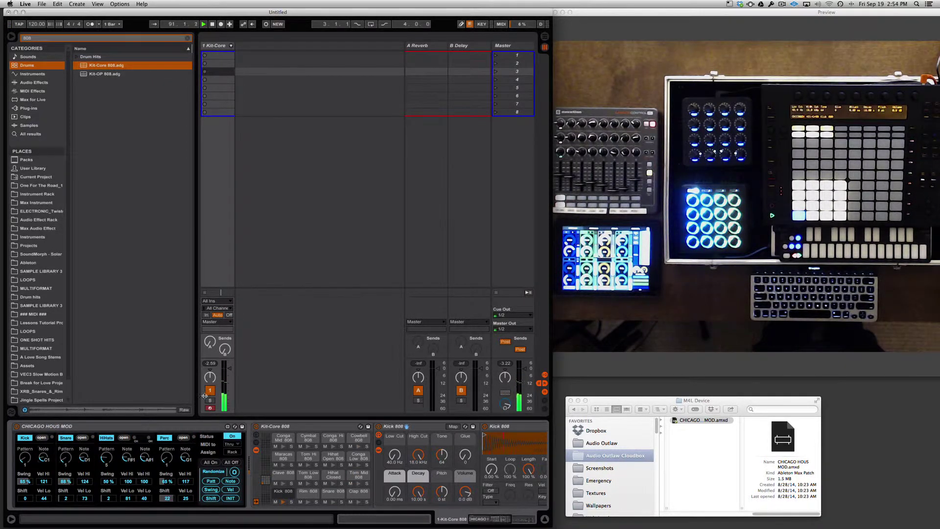
pyautogui.click(308, 373)
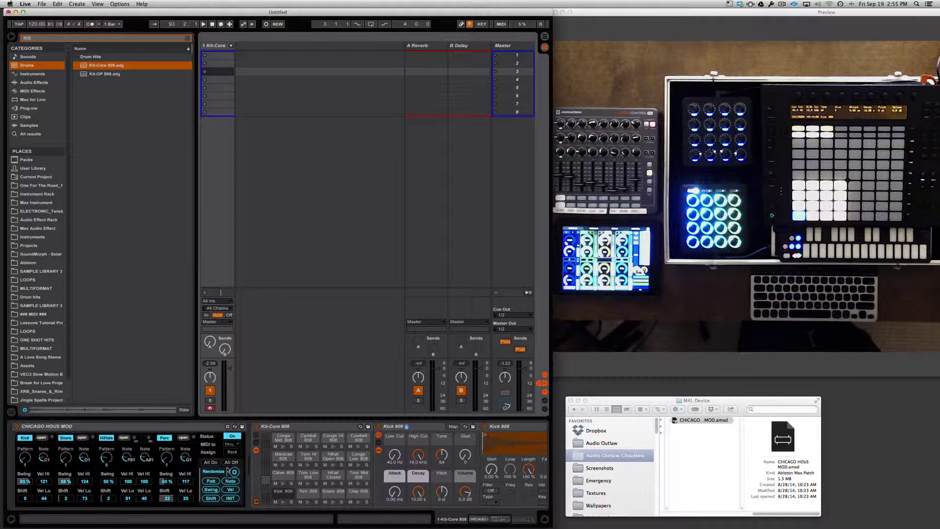
# Open the Kick, Snare, HiHat and Perc step-sequencer windows and stack them top to bottom
pyautogui.click(42, 437)
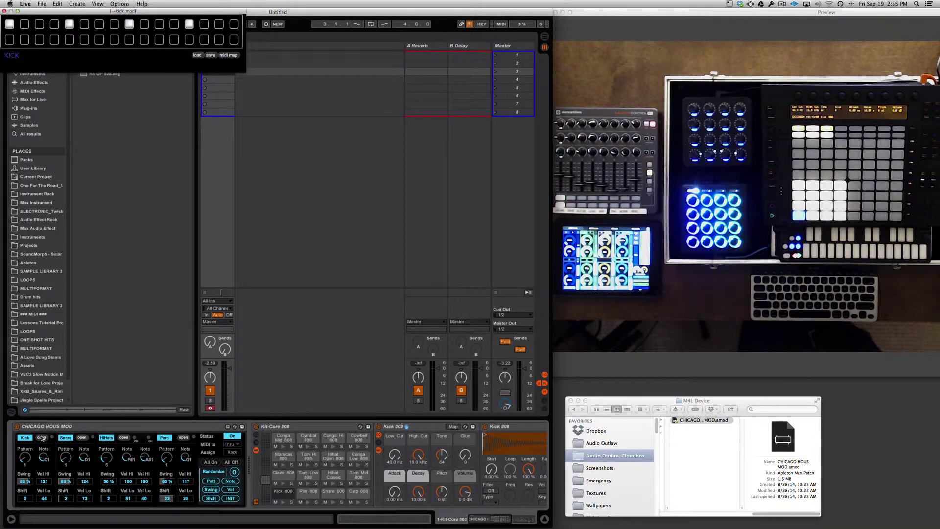
pyautogui.click(82, 438)
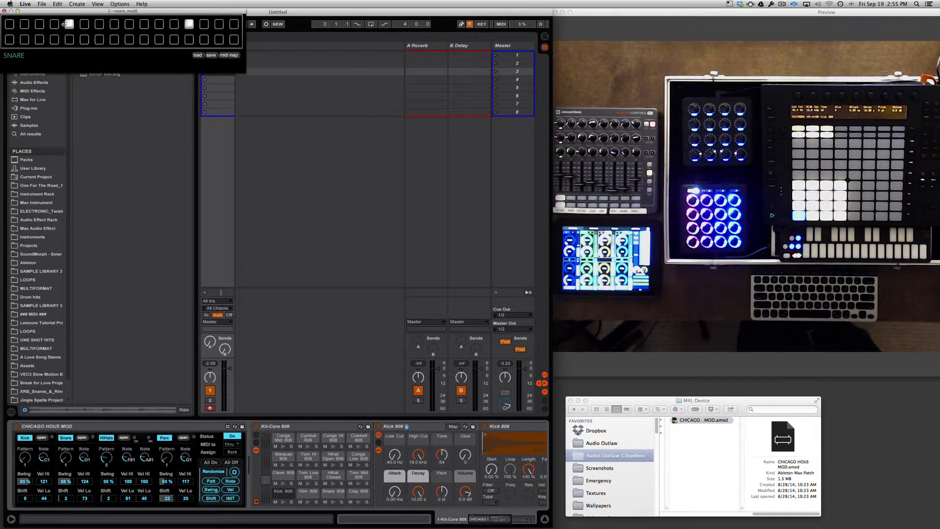
pyautogui.moveTo(59, 10); pyautogui.dragTo(62, 82)
pyautogui.click(125, 437)
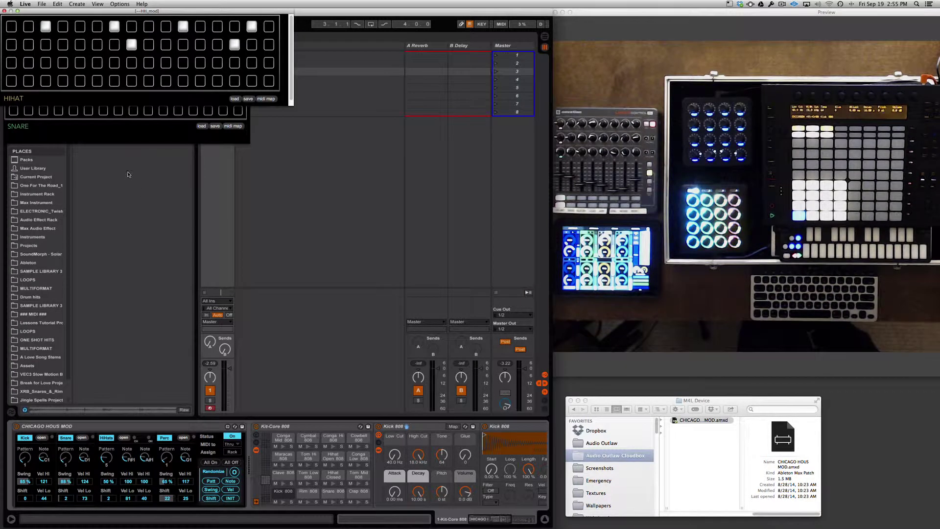
pyautogui.moveTo(137, 11); pyautogui.dragTo(157, 180)
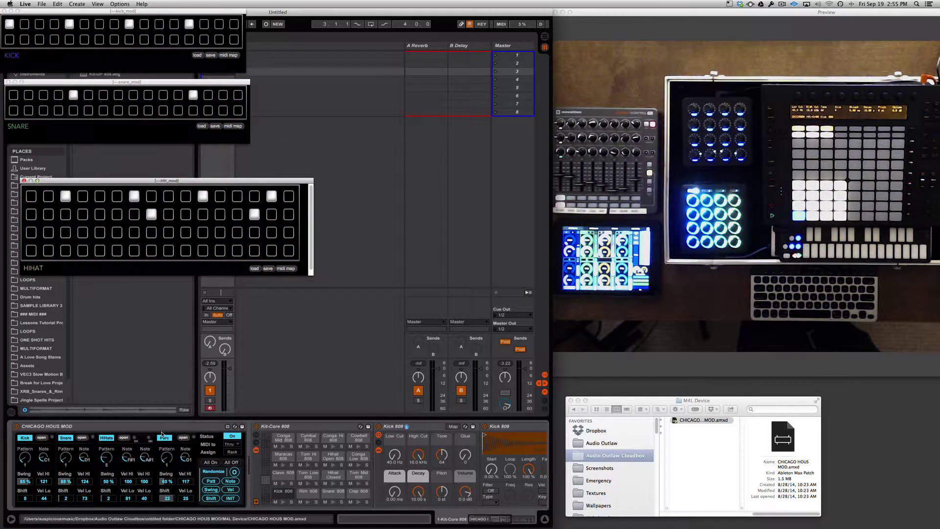
pyautogui.click(182, 438)
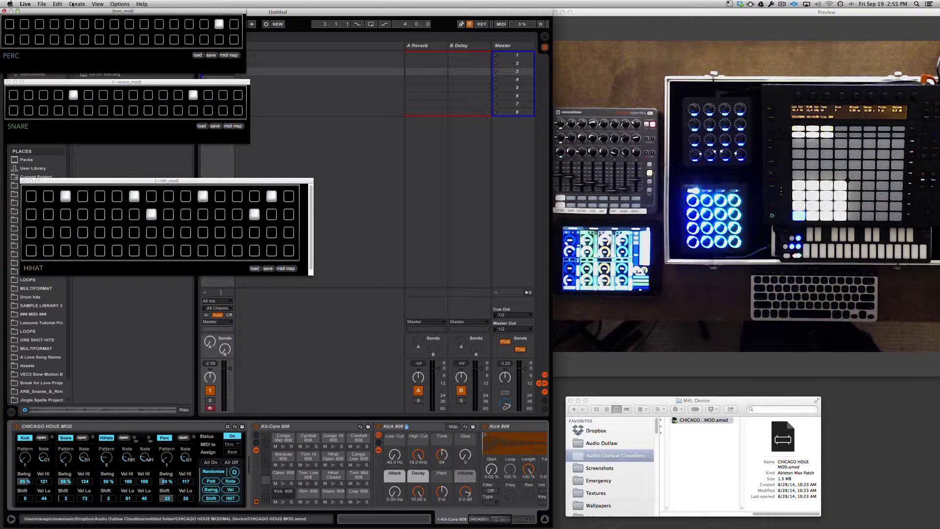
pyautogui.moveTo(73, 9); pyautogui.dragTo(151, 288)
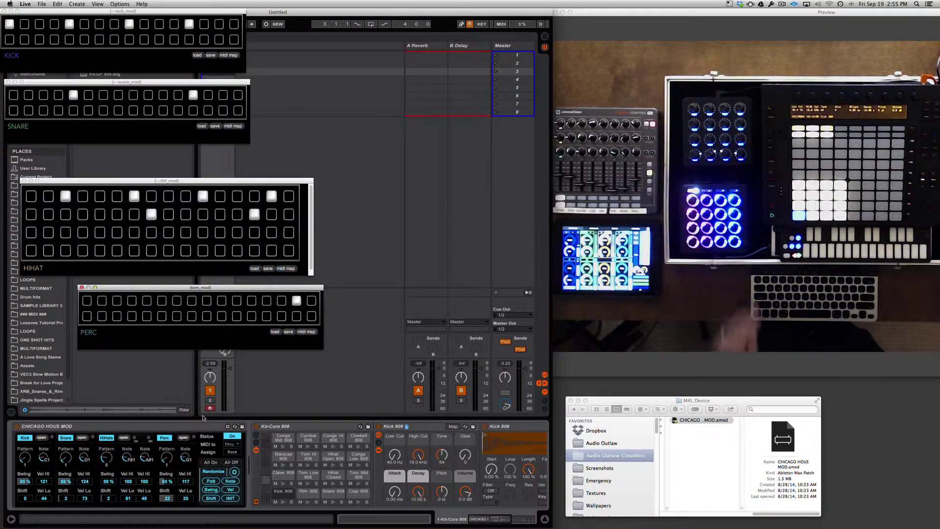
# Add snare hits on steps 8 and 10
pyautogui.click(120, 91)
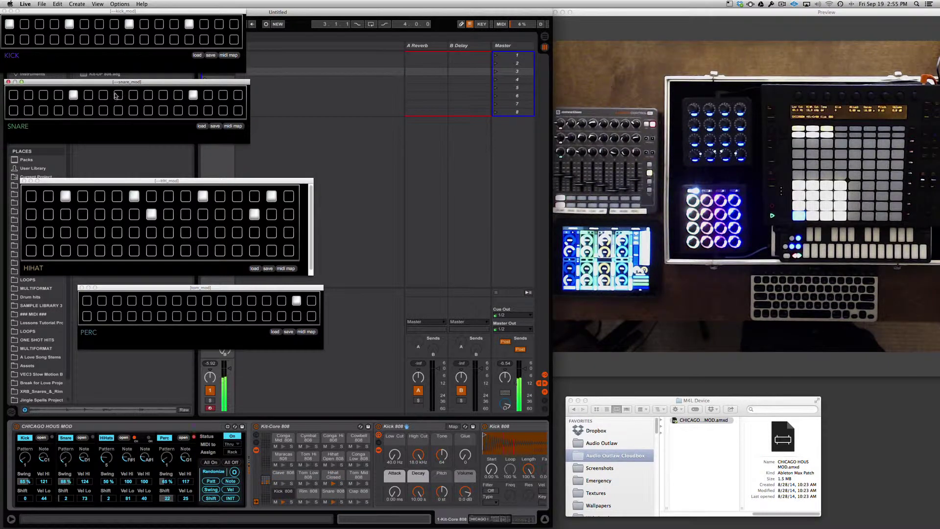
pyautogui.click(118, 94)
pyautogui.click(148, 94)
# Add kick hits on steps 11, 7 and 4
pyautogui.click(159, 23)
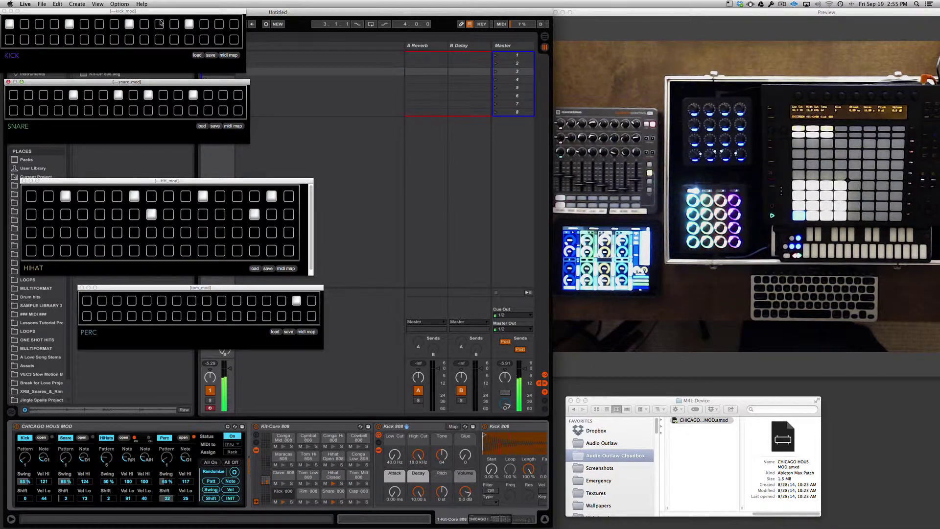
pyautogui.click(99, 24)
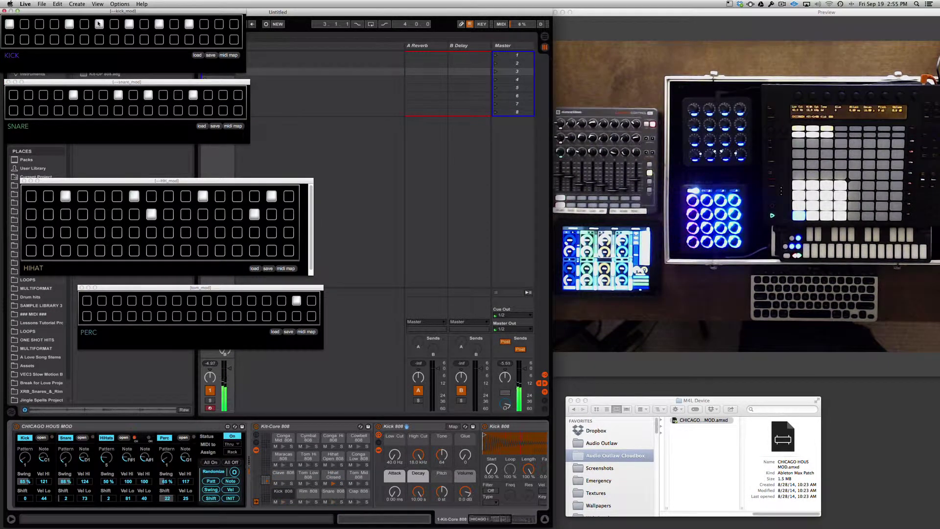
pyautogui.click(56, 24)
# Try hi-hat hits on rows 2 and 3, add a Perc hit on step 9, then remove the trial hi-hat hits
pyautogui.click(168, 214)
pyautogui.click(169, 214)
pyautogui.click(253, 214)
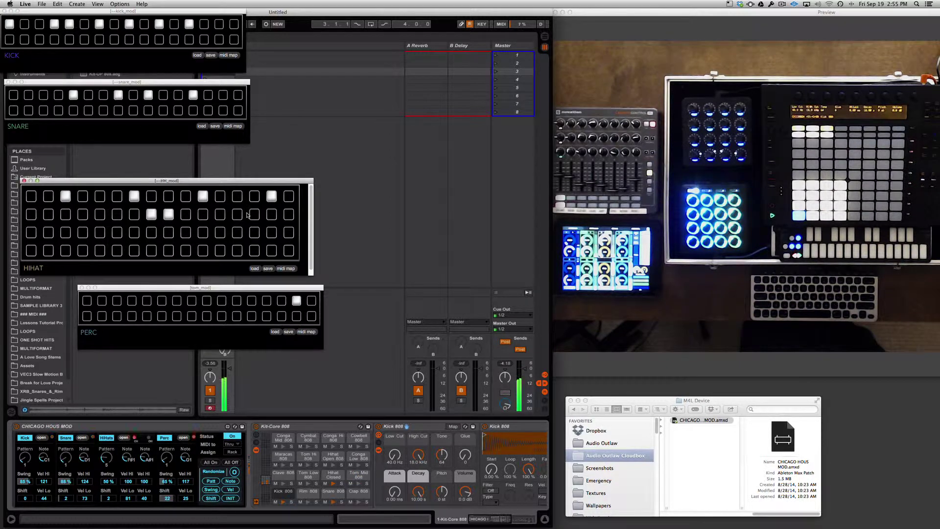
pyautogui.click(100, 214)
pyautogui.click(219, 232)
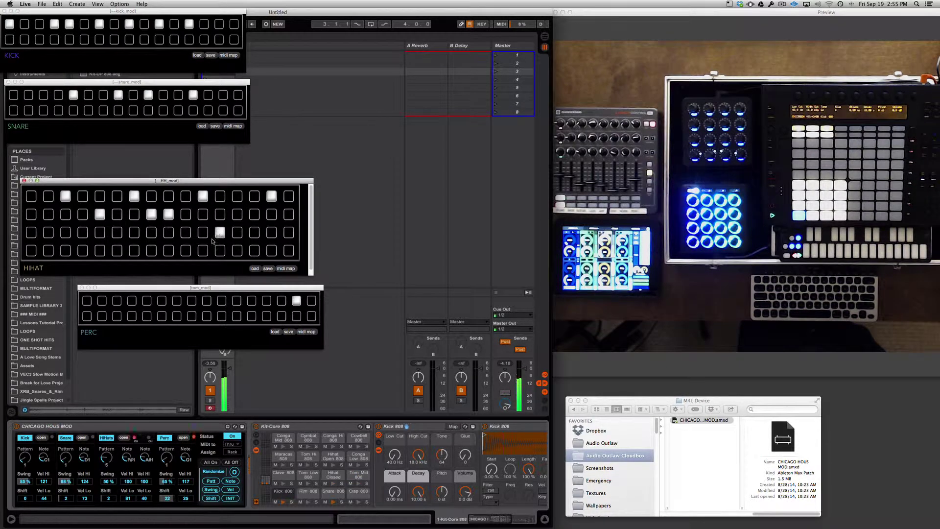
pyautogui.click(206, 300)
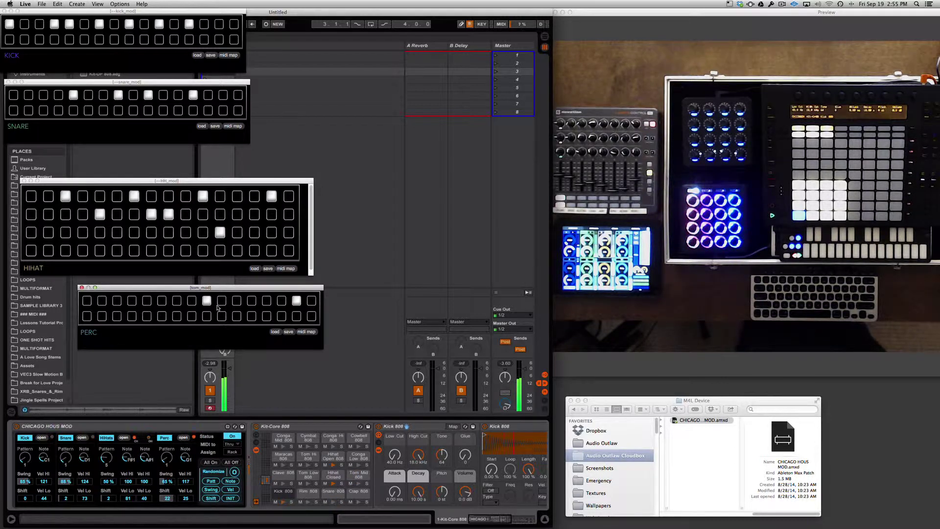
pyautogui.click(220, 232)
pyautogui.click(169, 215)
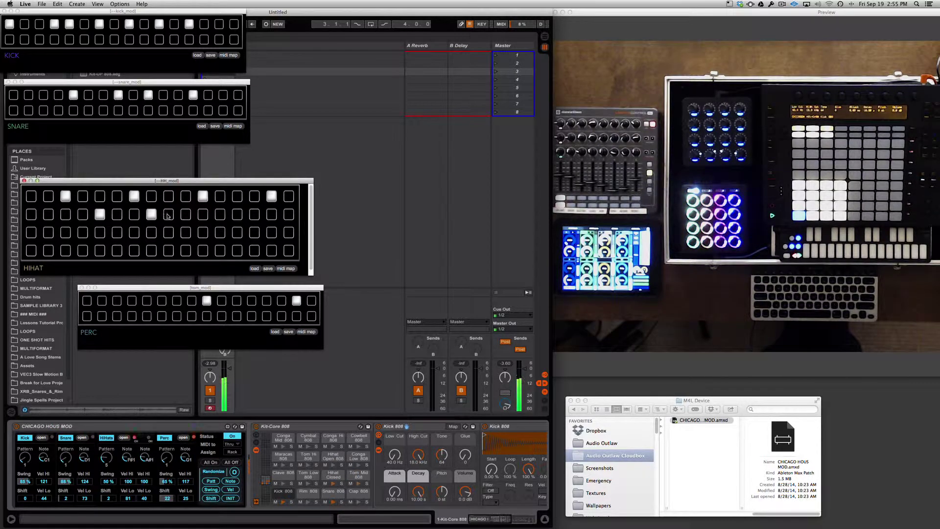
pyautogui.click(152, 214)
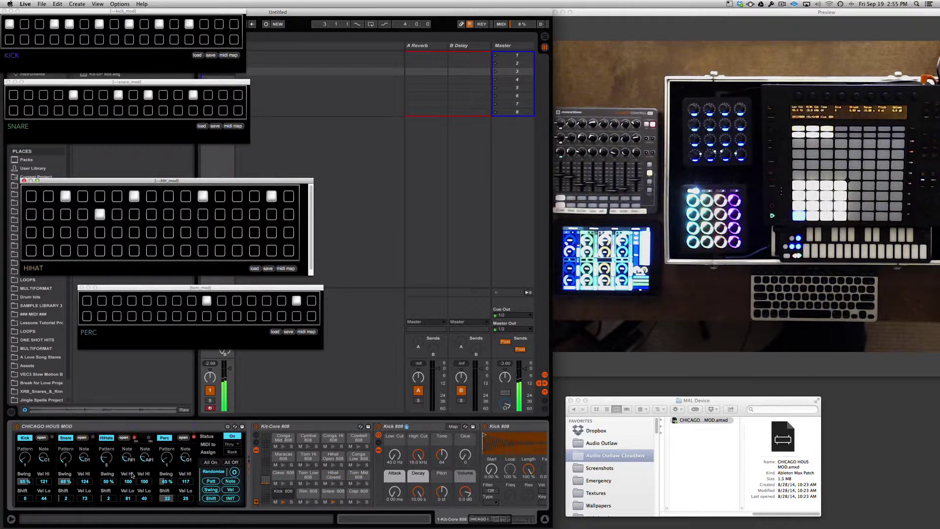
# Switch the hi-hat pattern to steps 4, 8, 12, 16 and clear the Perc and Kick patterns
pyautogui.moveTo(107, 459); pyautogui.dragTo(108, 469)
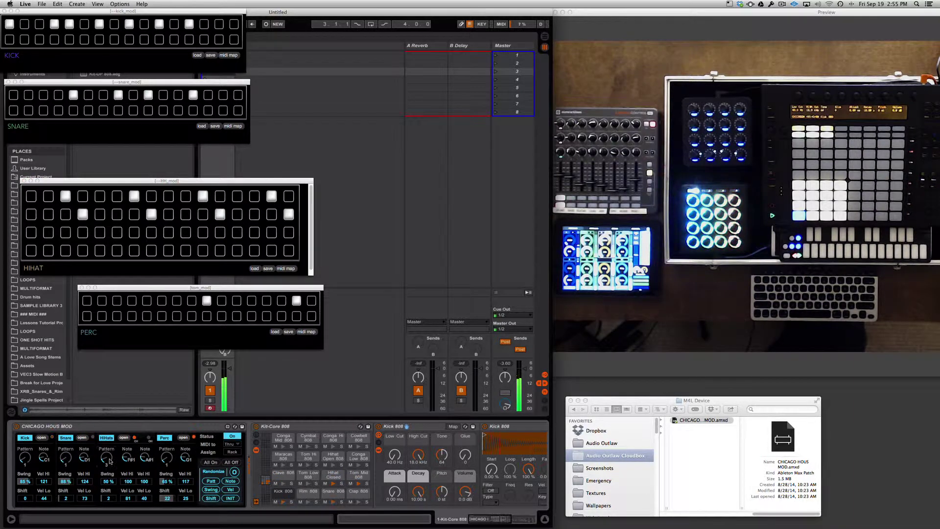
pyautogui.moveTo(166, 461); pyautogui.dragTo(166, 469)
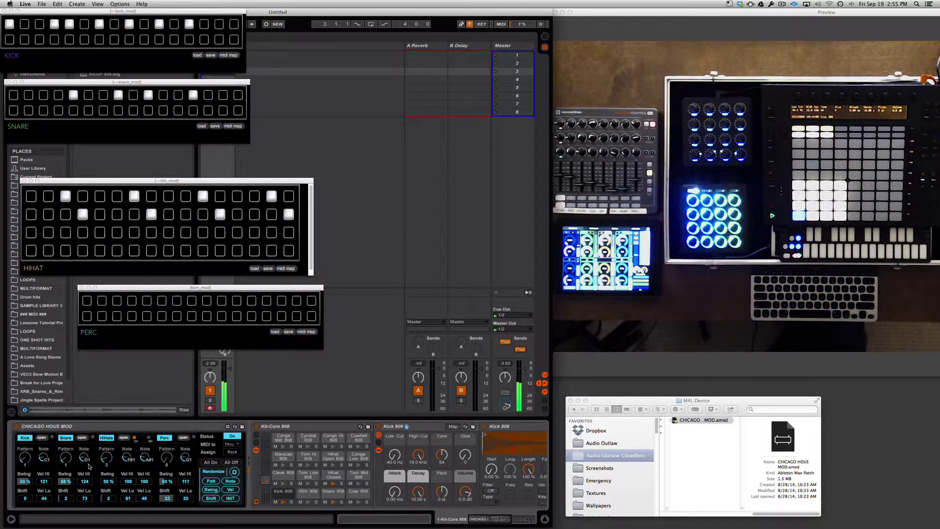
pyautogui.moveTo(24, 457); pyautogui.dragTo(25, 465)
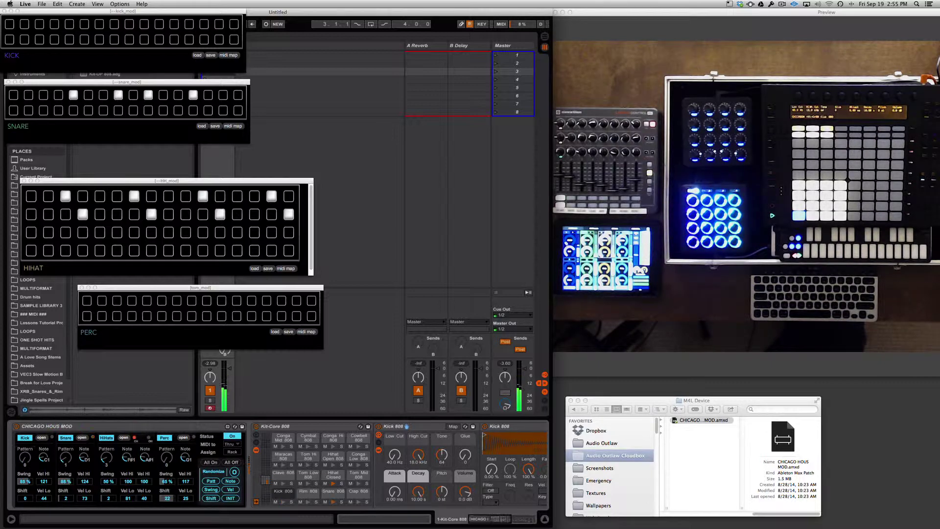
# Add kick hits on step 1 and row 2 step 7, and set the kick pattern to steps 1, 5, 9, 13
pyautogui.click(10, 24)
pyautogui.click(99, 40)
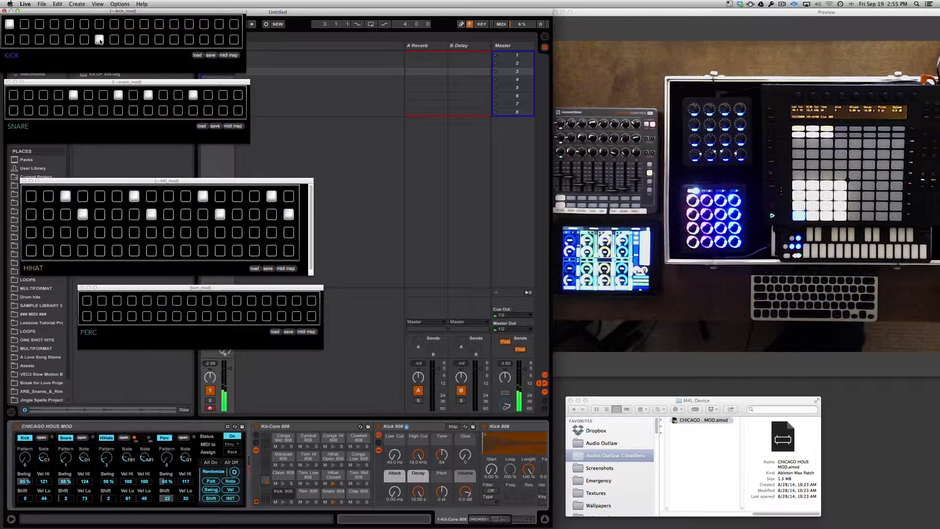
pyautogui.click(144, 39)
pyautogui.click(145, 39)
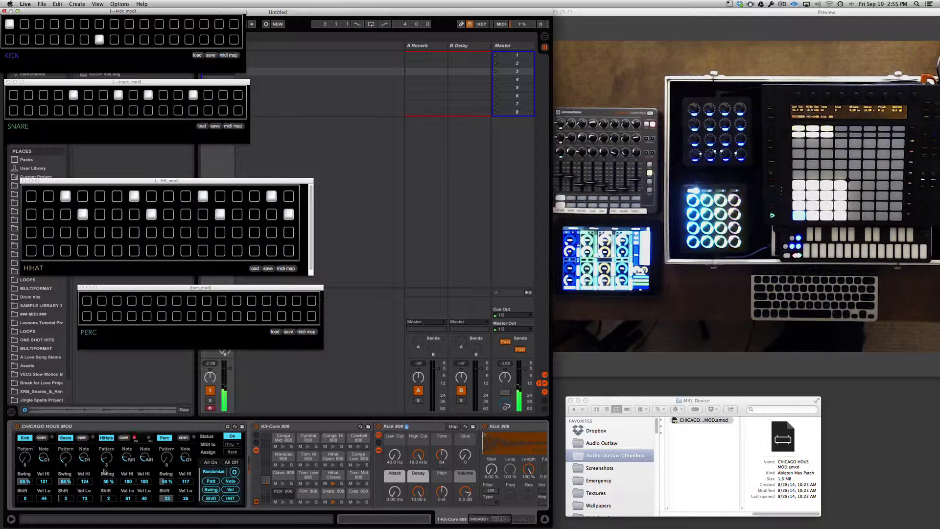
pyautogui.moveTo(32, 454); pyautogui.dragTo(30, 458)
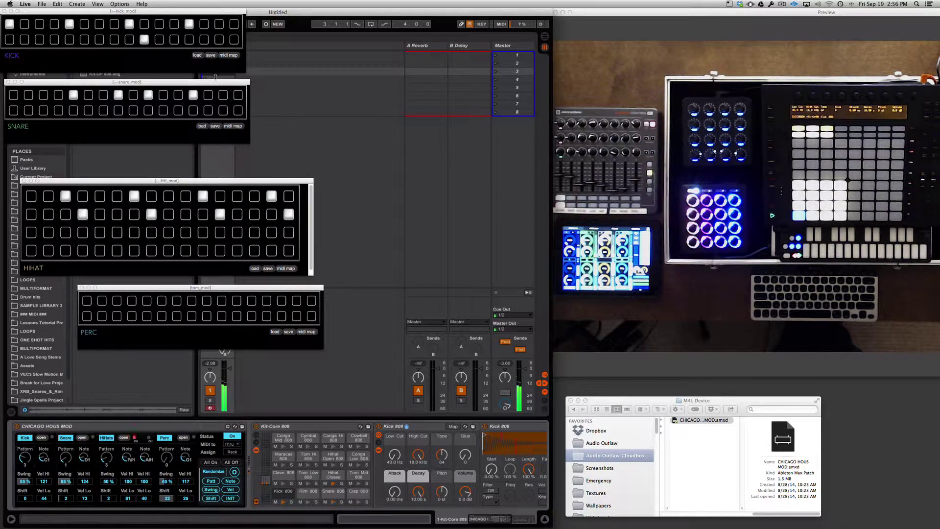
# Put the kick sequencer in MIDI map mode, move its mini-map aside, and place the snare mini-map at centre
pyautogui.click(227, 55)
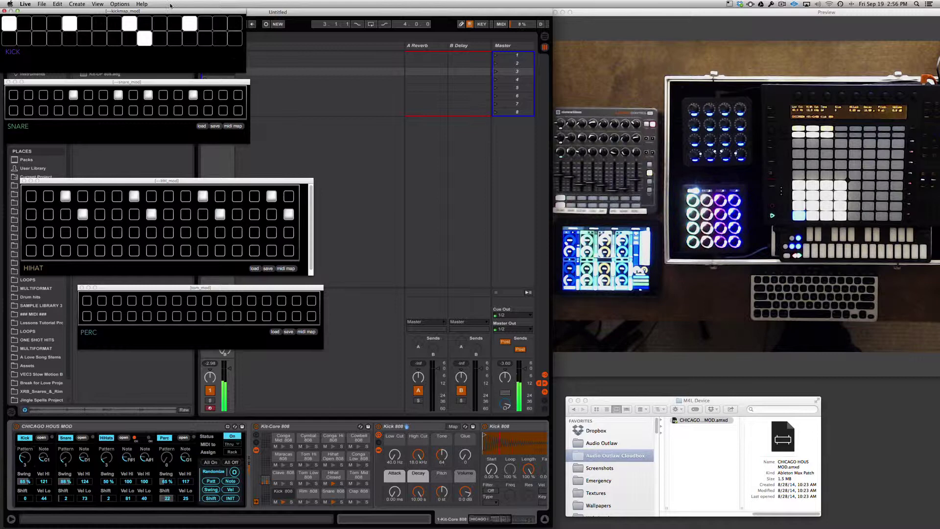
pyautogui.moveTo(172, 11); pyautogui.dragTo(468, 20)
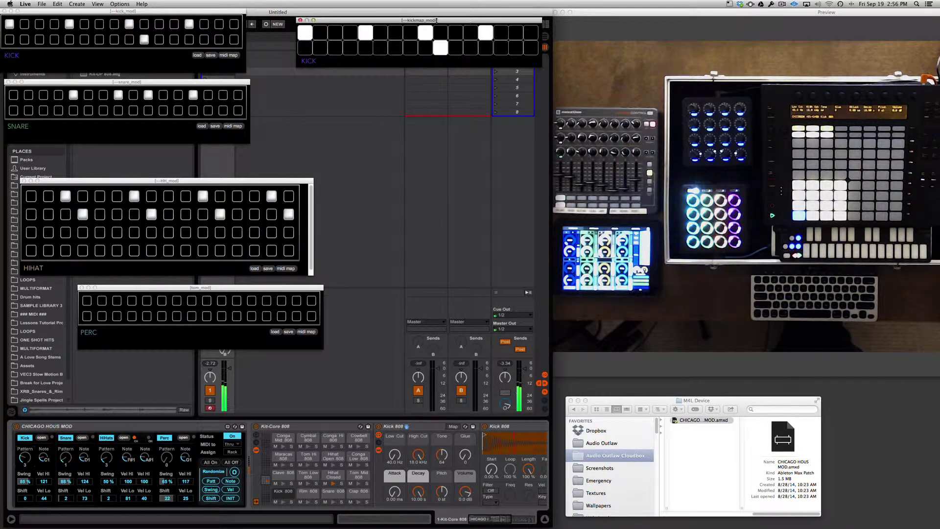
pyautogui.click(234, 128)
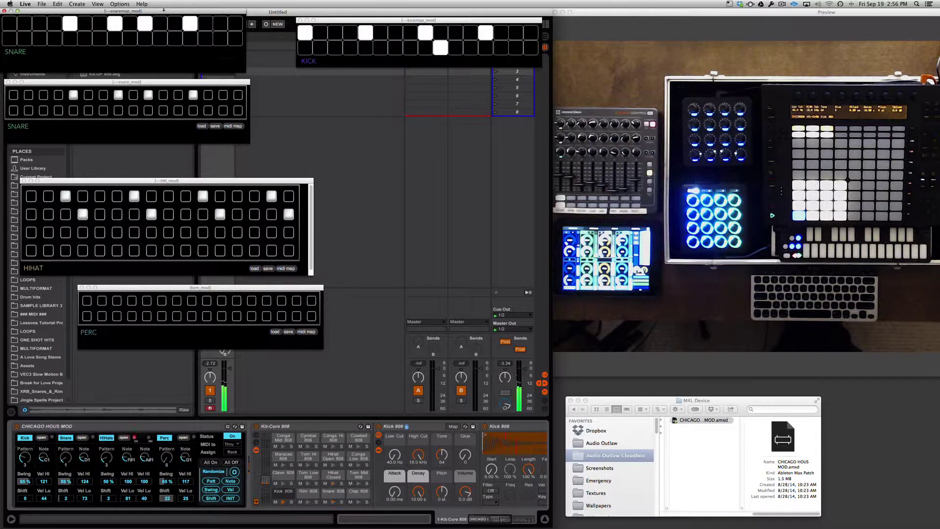
pyautogui.moveTo(164, 11); pyautogui.dragTo(472, 91)
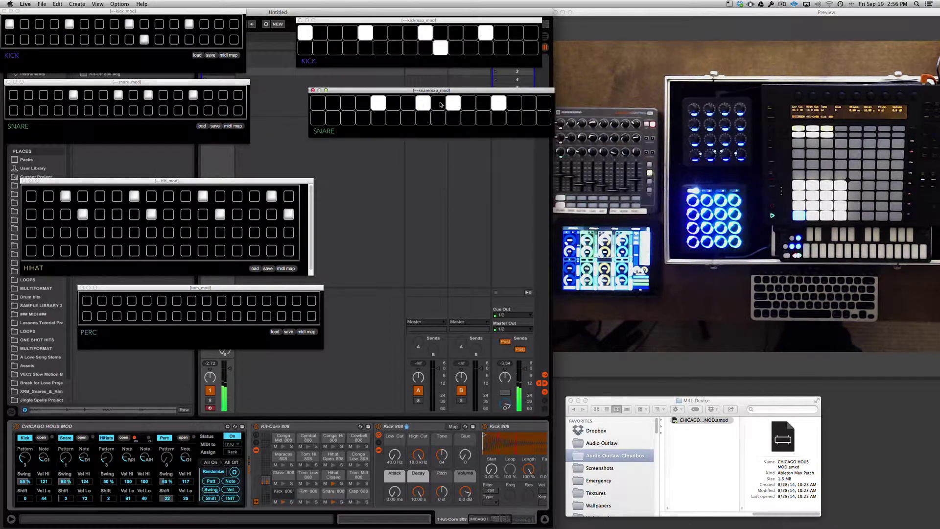
# Open the hi-hat and perc mini-maps and stack them below the snare map in the centre
pyautogui.click(286, 268)
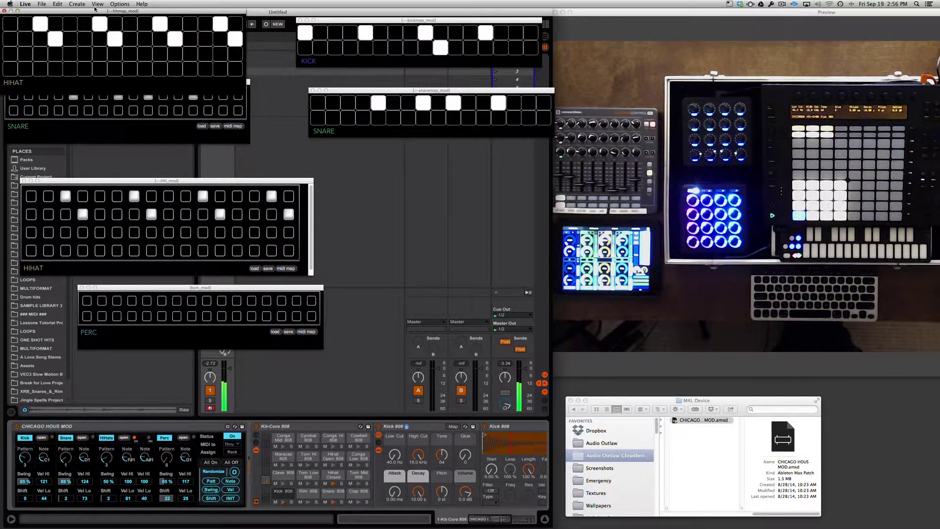
pyautogui.moveTo(94, 10); pyautogui.dragTo(440, 168)
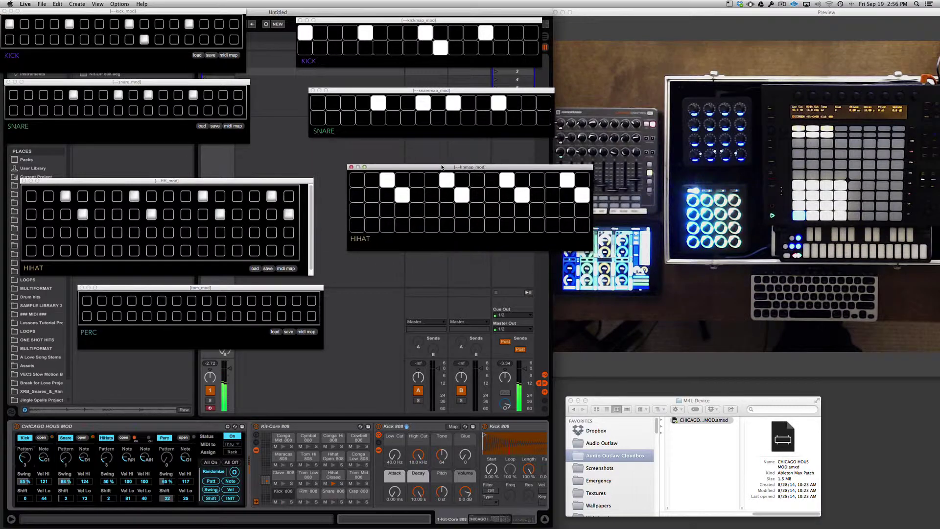
pyautogui.click(304, 332)
pyautogui.click(305, 332)
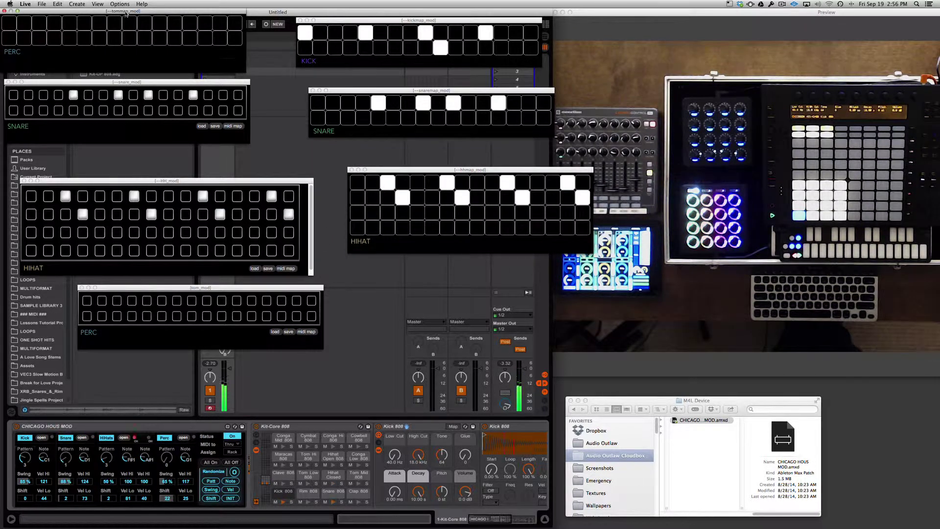
pyautogui.moveTo(126, 14); pyautogui.dragTo(455, 275)
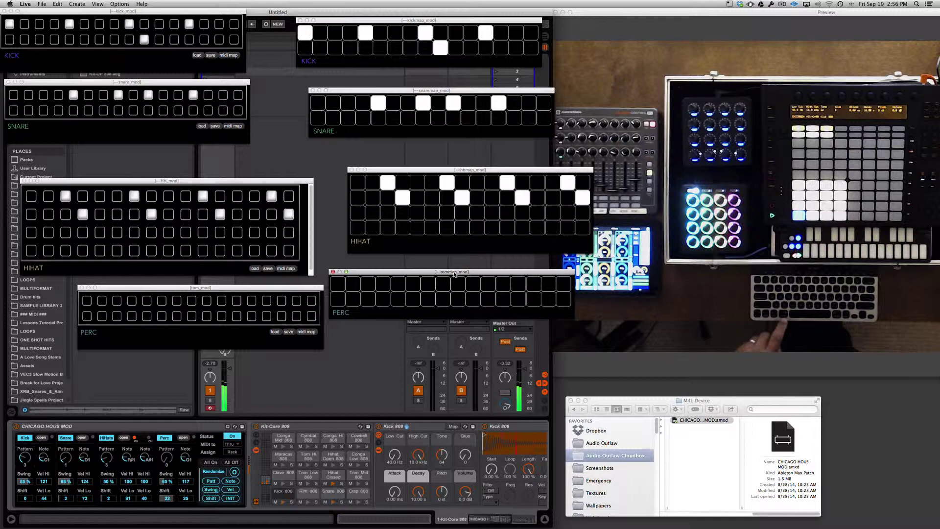
# Enter MIDI Map mode and assign the first eight kick steps to controller pads
pyautogui.press('super+alt+b')
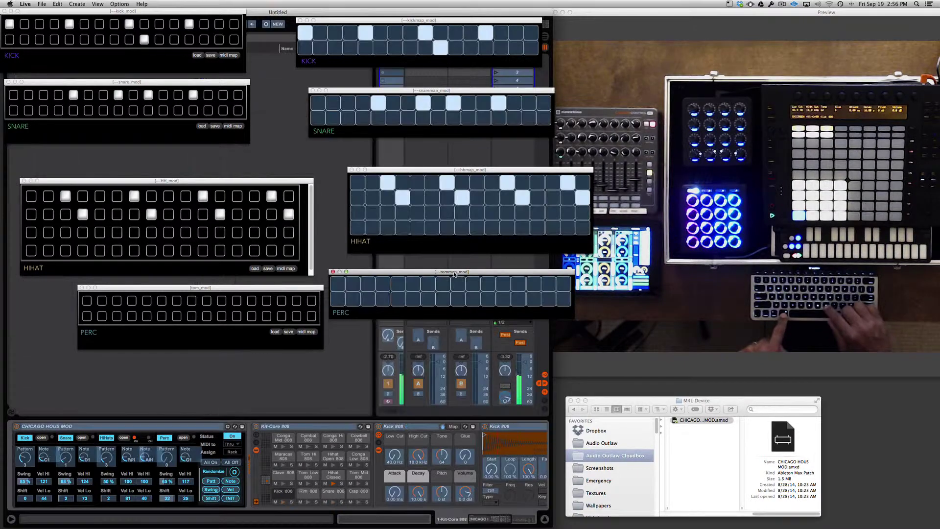
pyautogui.click(306, 51)
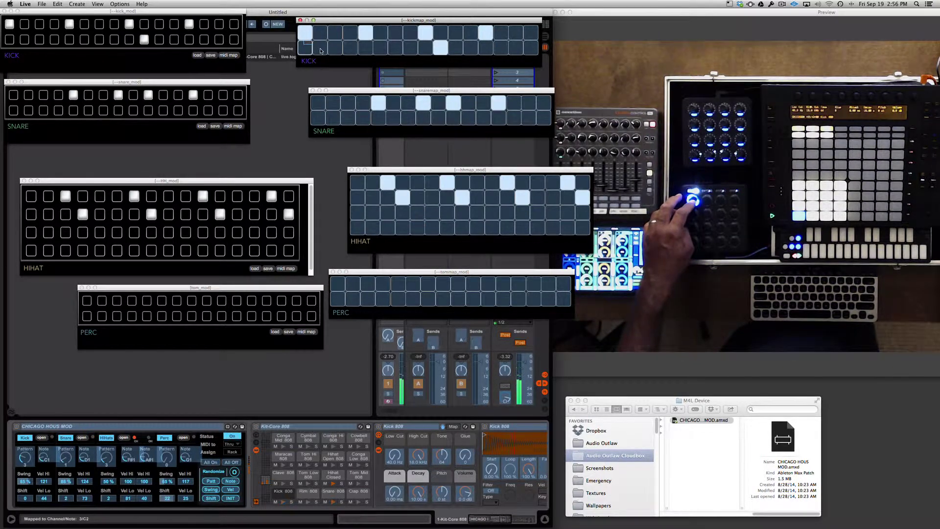
pyautogui.click(321, 49)
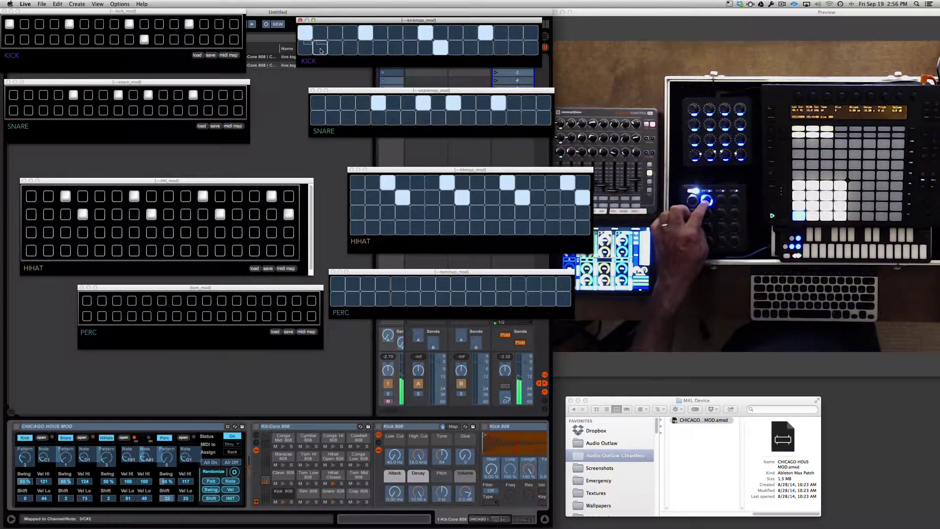
pyautogui.click(337, 49)
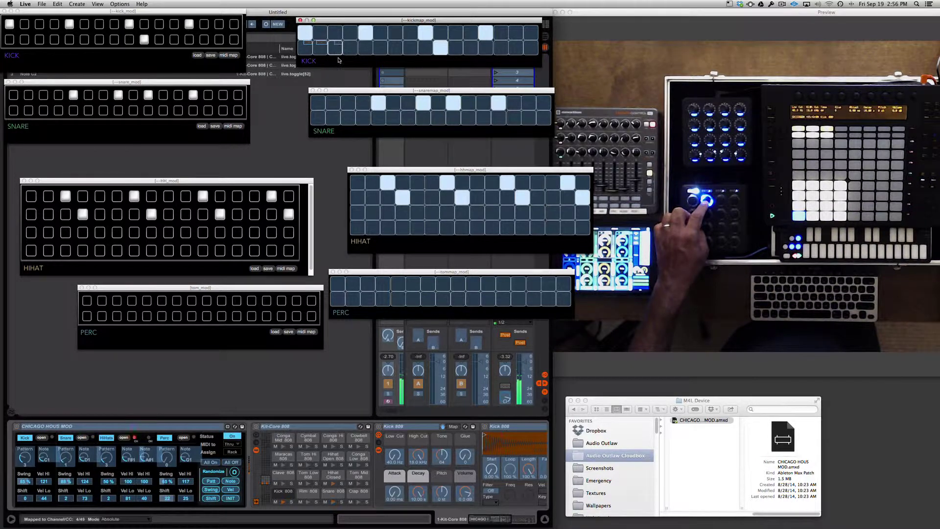
pyautogui.click(354, 50)
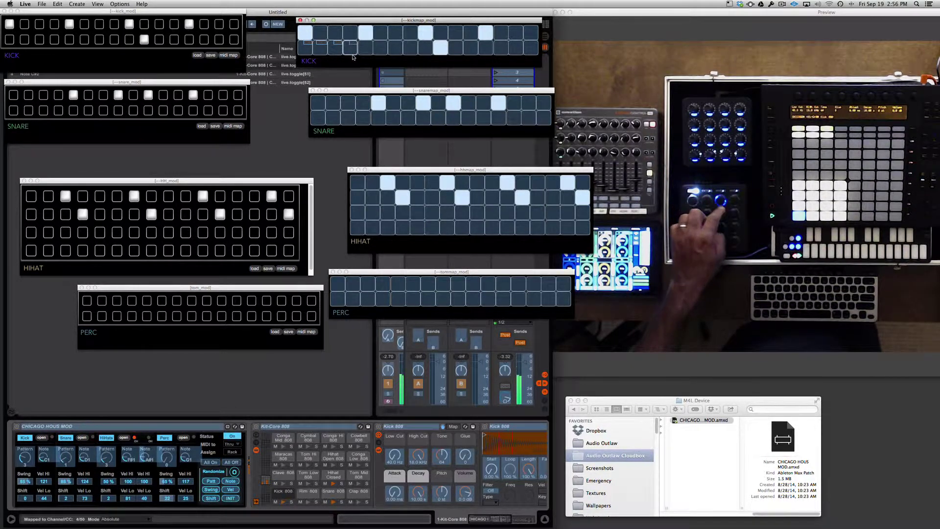
pyautogui.click(364, 51)
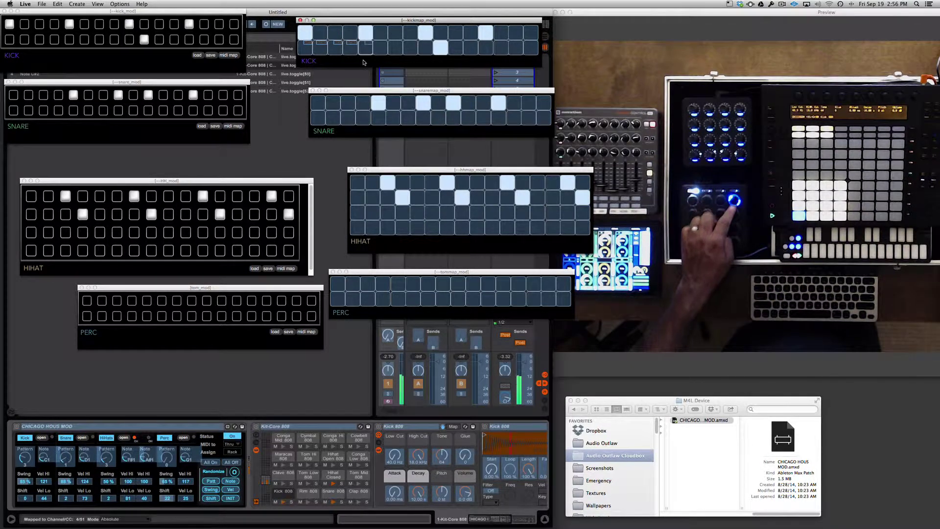
pyautogui.click(380, 49)
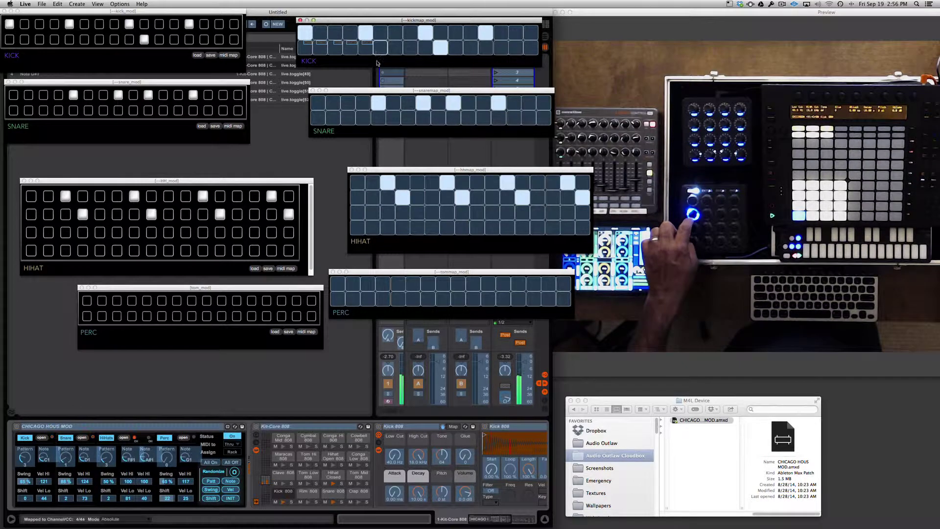
pyautogui.click(394, 51)
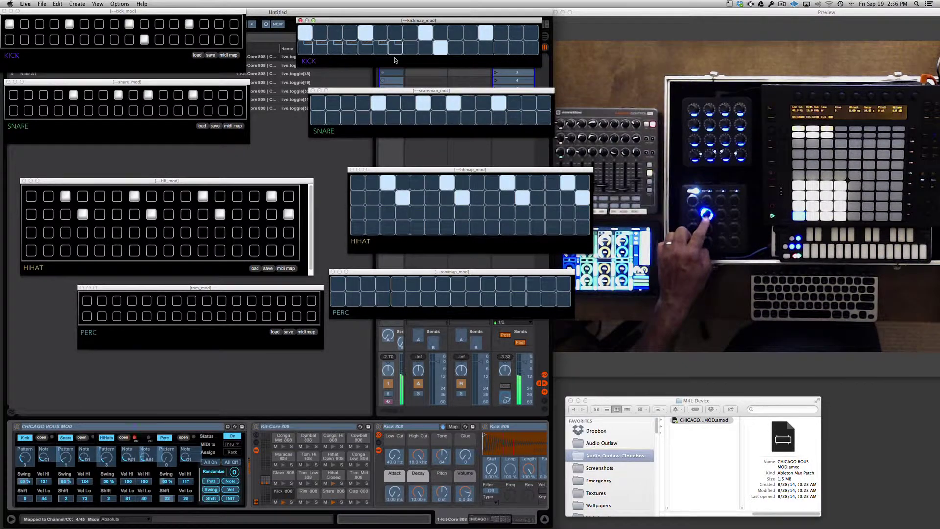
pyautogui.click(411, 51)
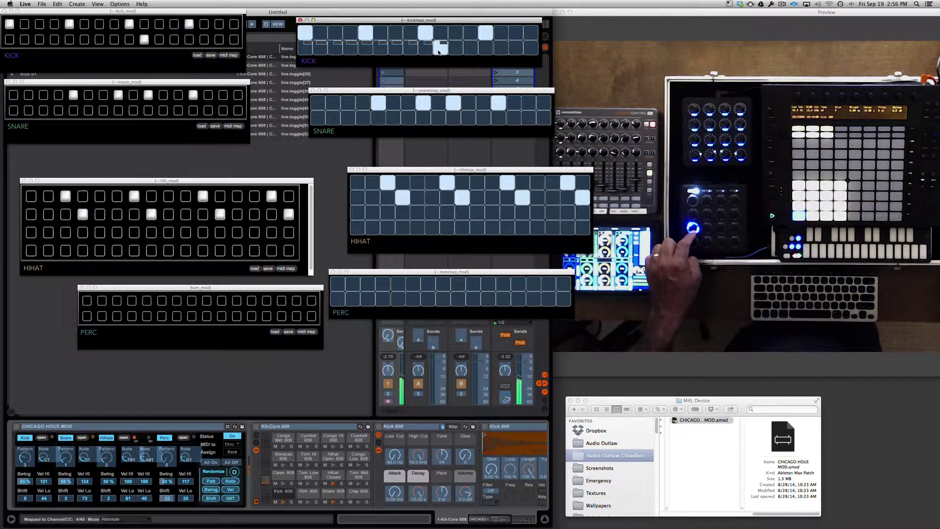
# Assign the remaining kick steps, through the last, to controller pads and controls
pyautogui.click(456, 51)
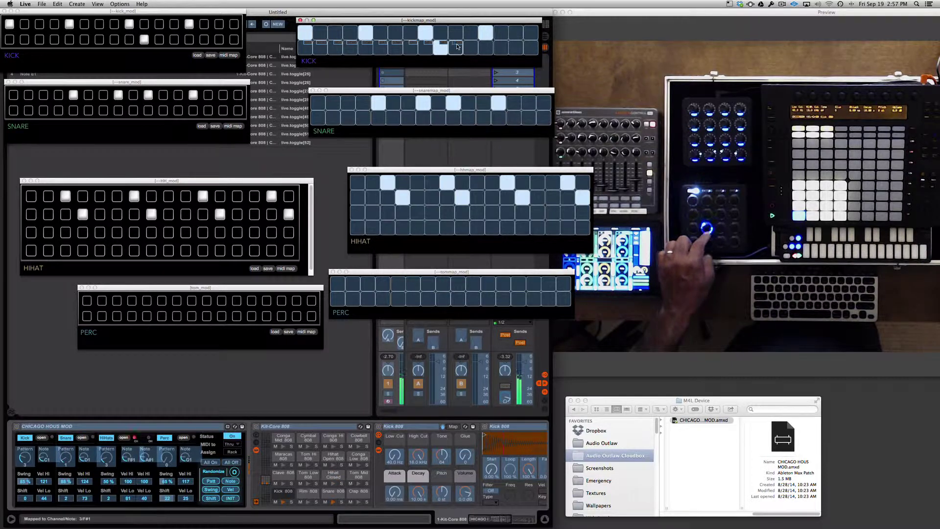
pyautogui.click(468, 49)
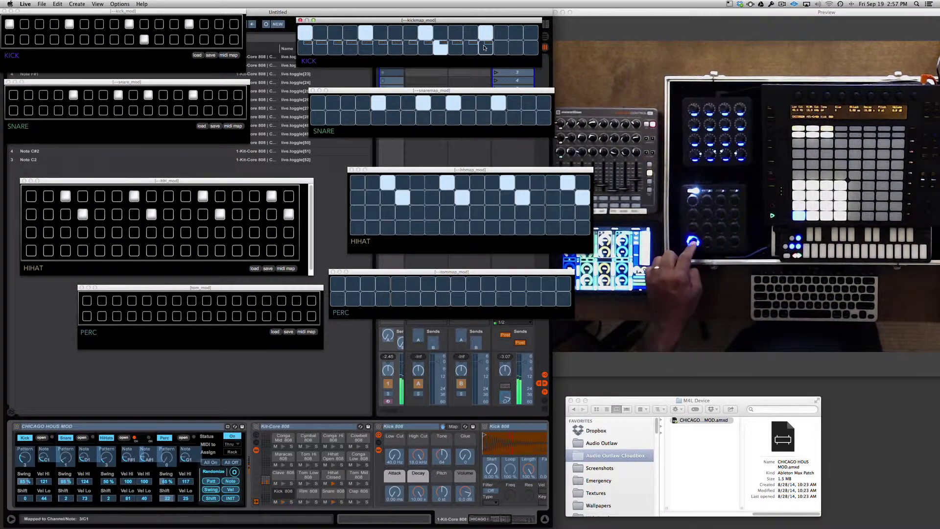
pyautogui.click(501, 51)
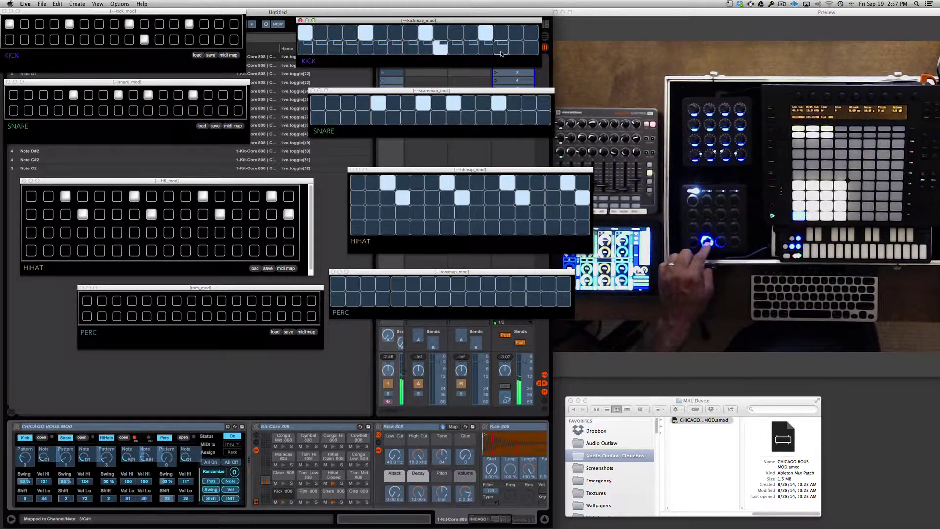
pyautogui.click(516, 50)
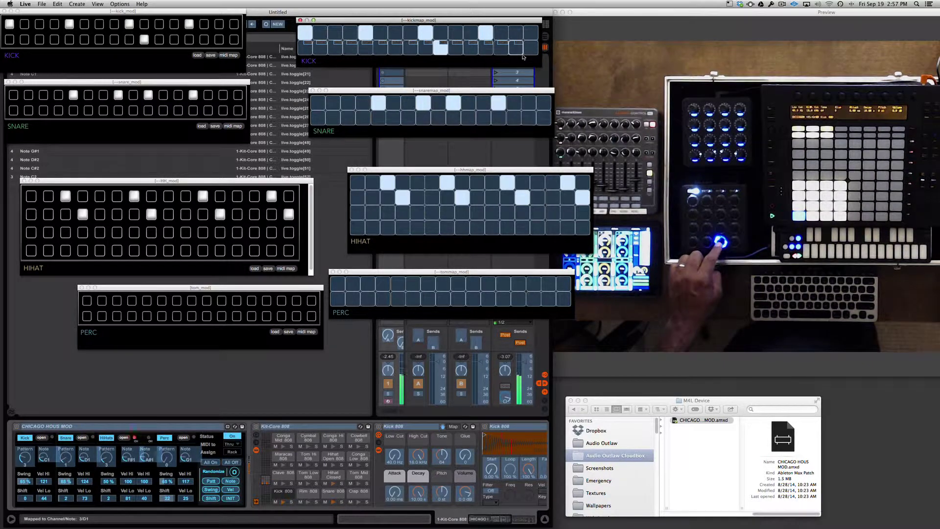
pyautogui.click(529, 49)
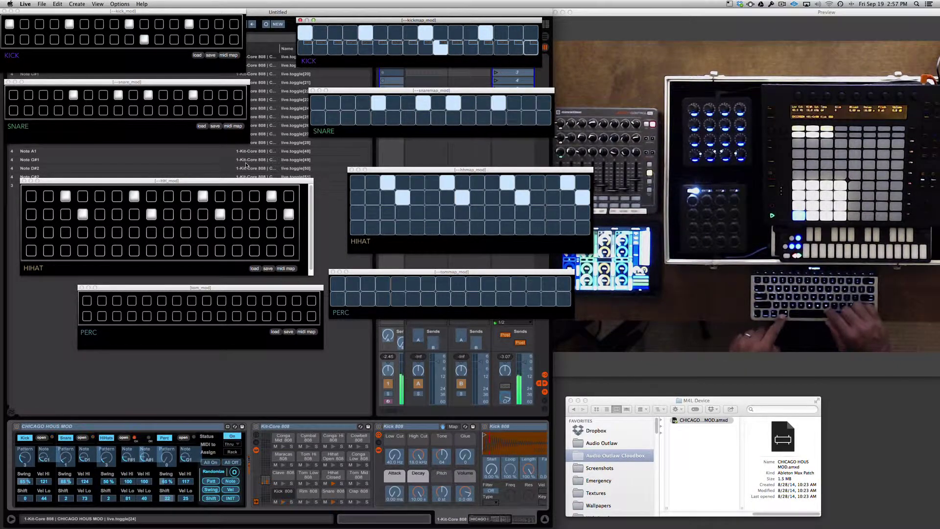
# Exit MIDI Map mode and close the snare mini-map window
pyautogui.press('super+m')
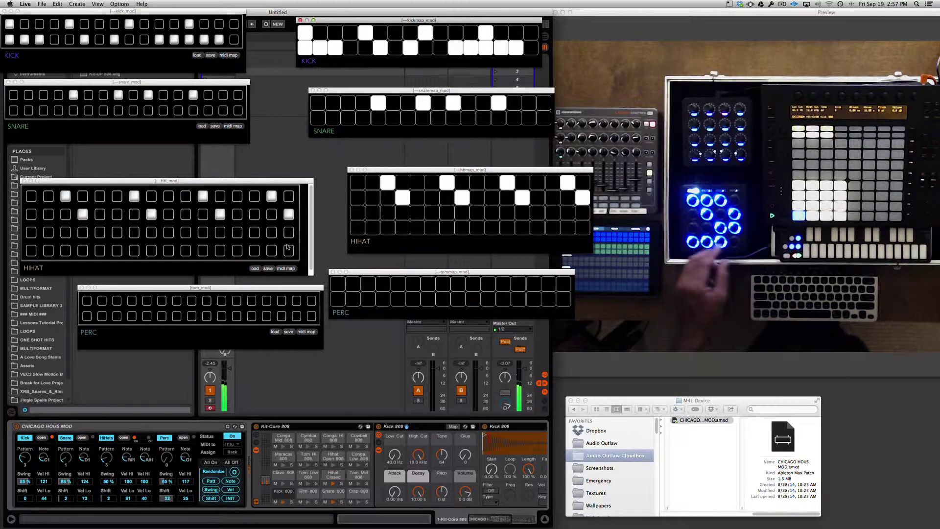
pyautogui.click(313, 90)
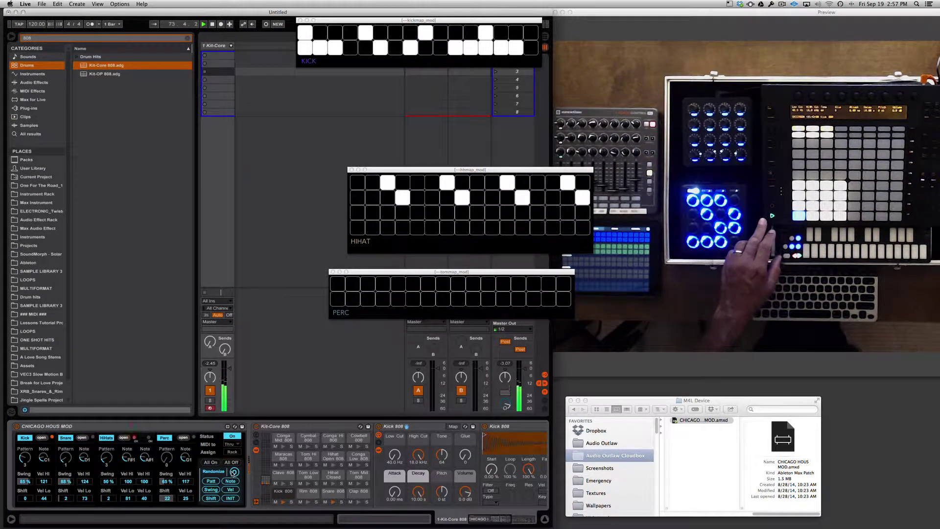
# Close the perc, hi-hat and kick mini-map windows
pyautogui.click(333, 271)
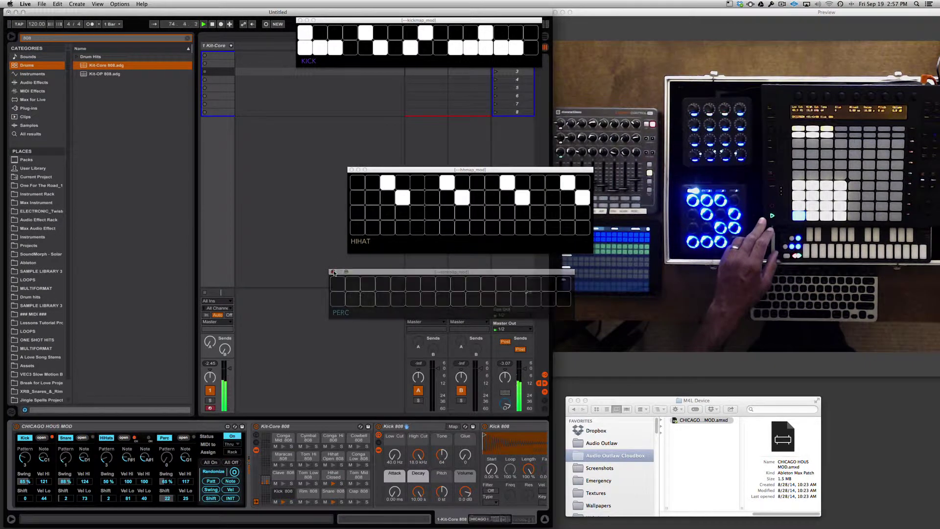
pyautogui.click(351, 170)
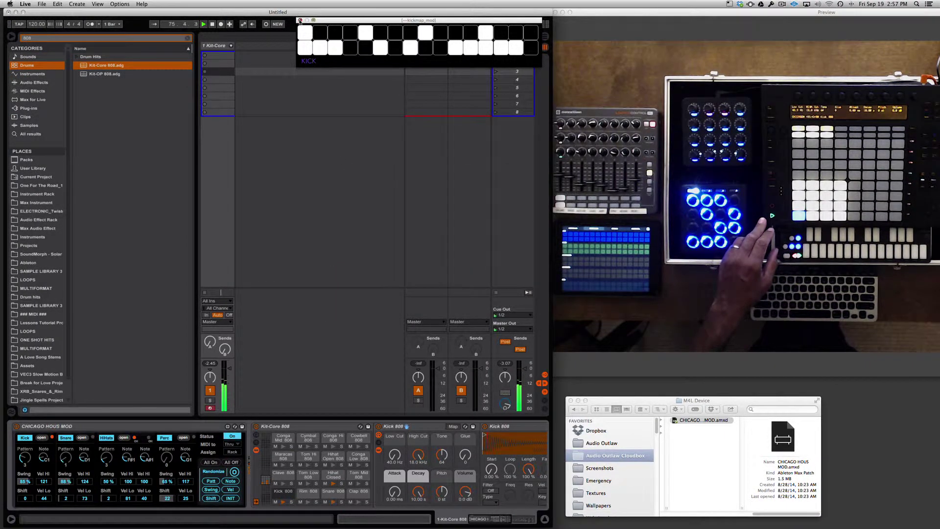
pyautogui.click(299, 21)
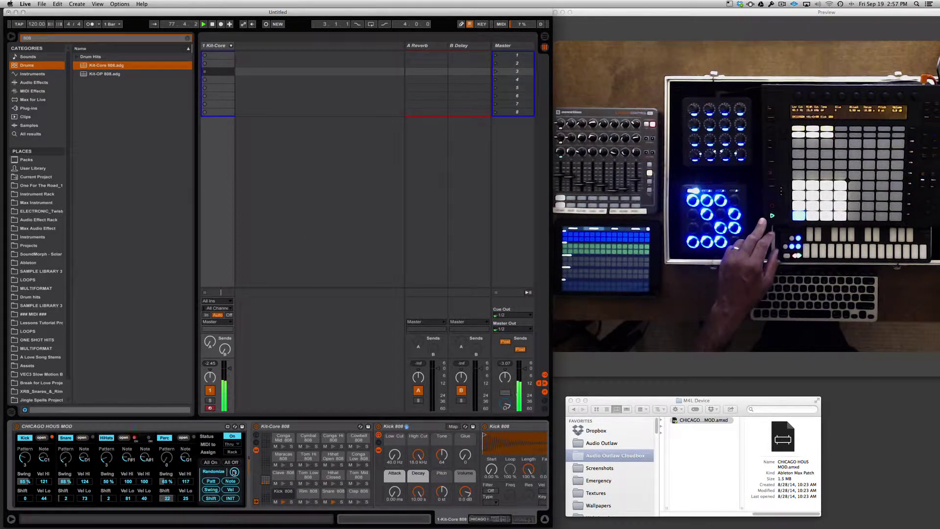
# Toggle the four pattern editor windows on and off twice, leaving them hidden
pyautogui.click(234, 472)
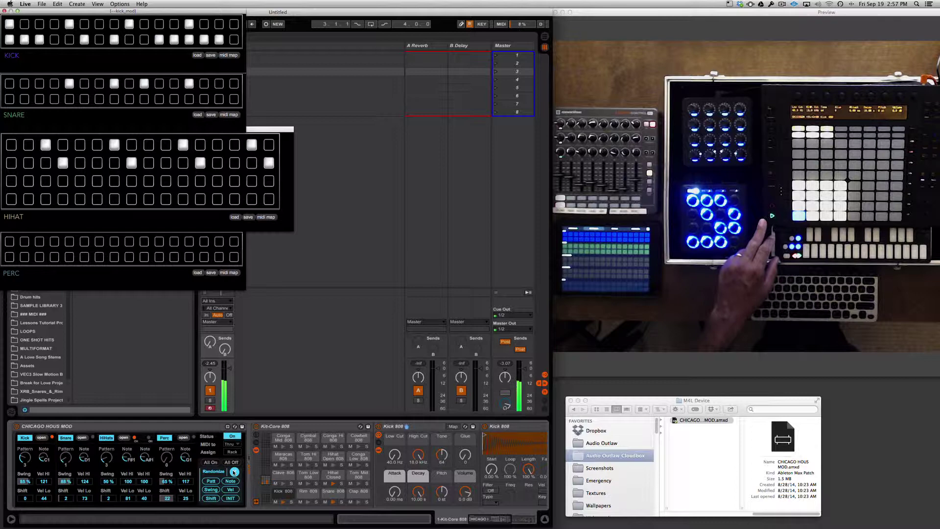
pyautogui.click(234, 471)
pyautogui.click(234, 471)
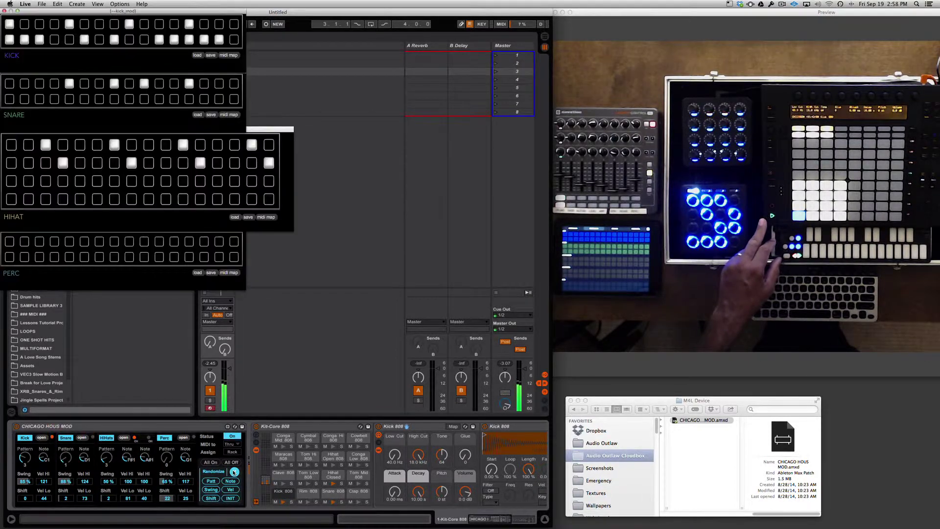
pyautogui.click(234, 472)
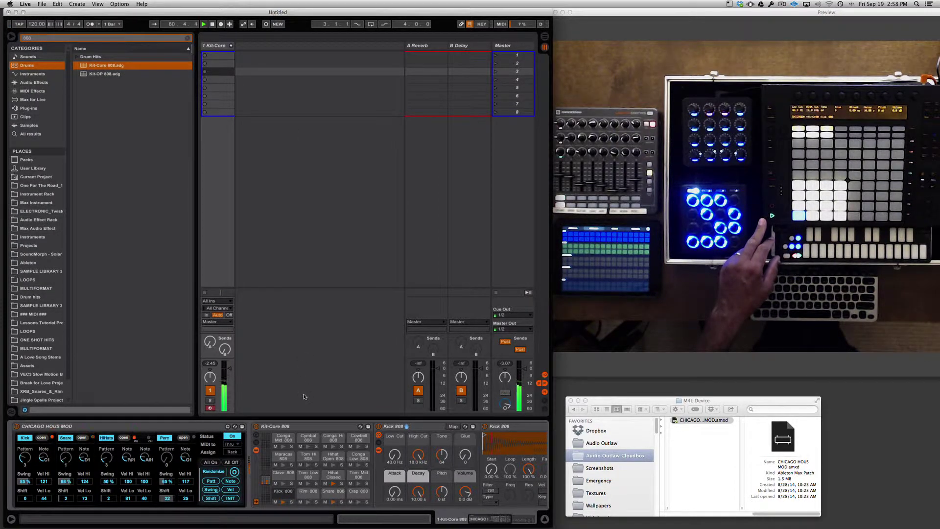